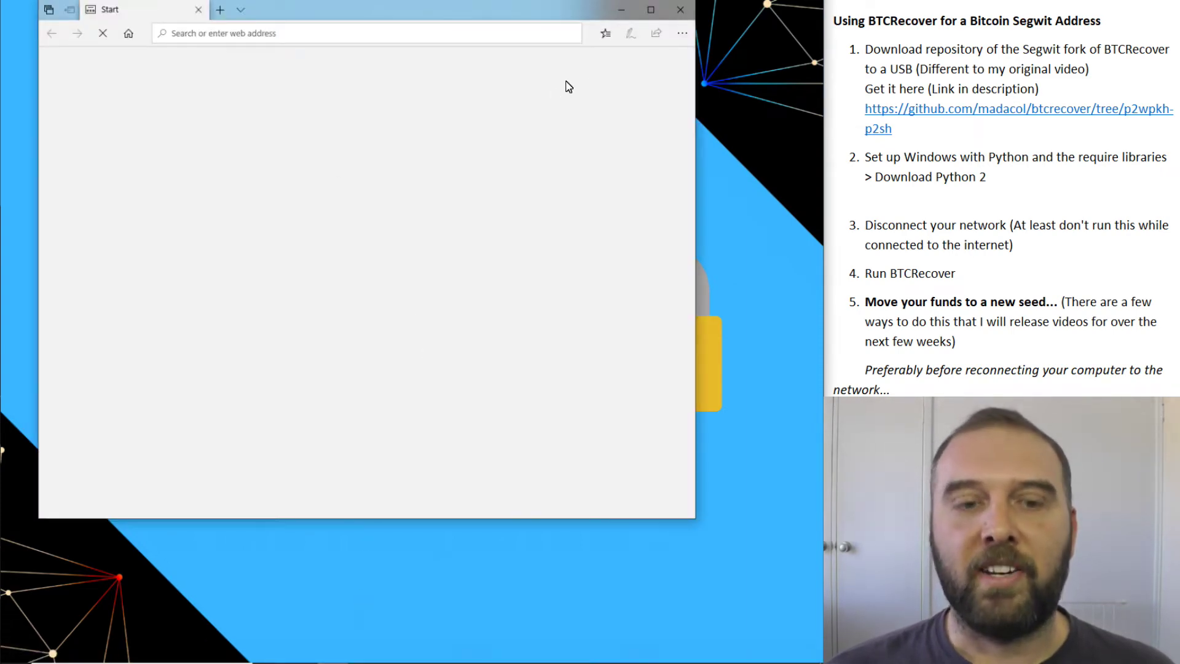
Step: Open the btcrecover p2wpkh-p2sh GitHub repository from the notes in a maximized Edge window
left_click(658, 16)
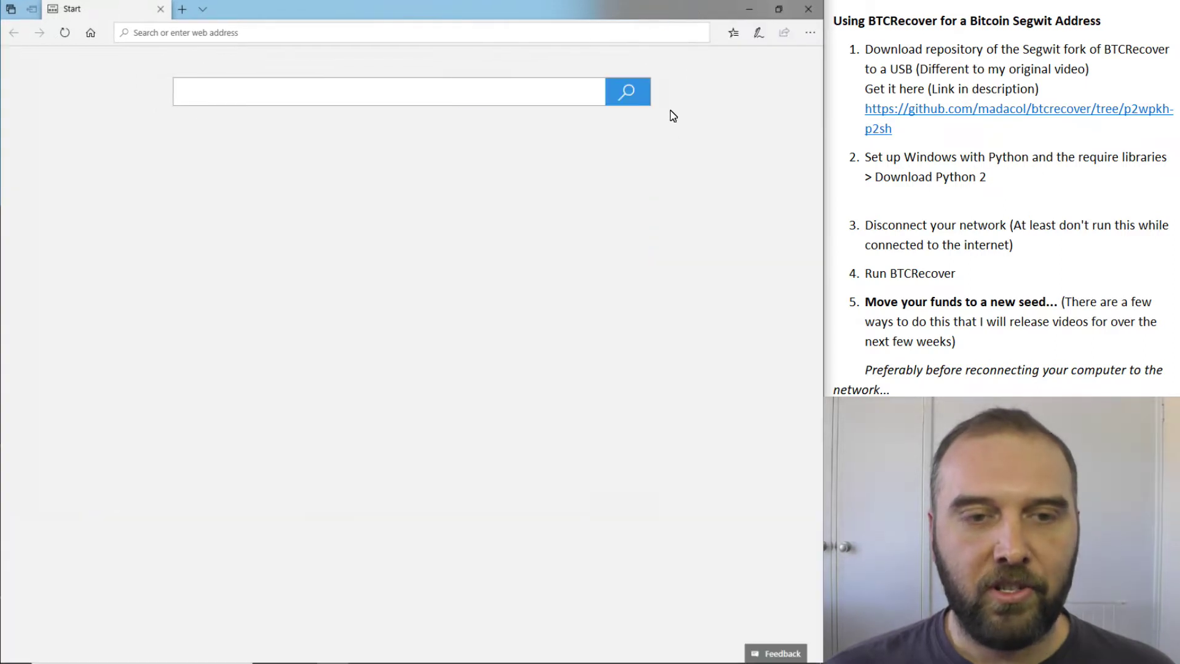
left_click_drag(904, 131, 863, 108)
key("ctrl+c")
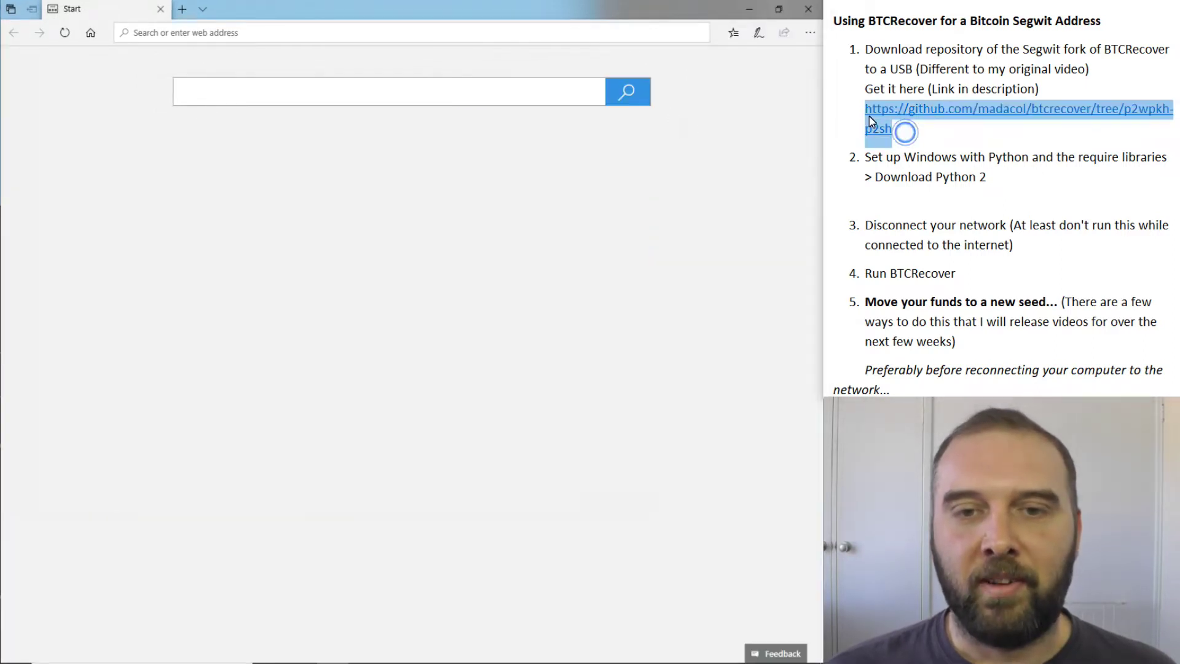
left_click(285, 34)
key("ctrl+v")
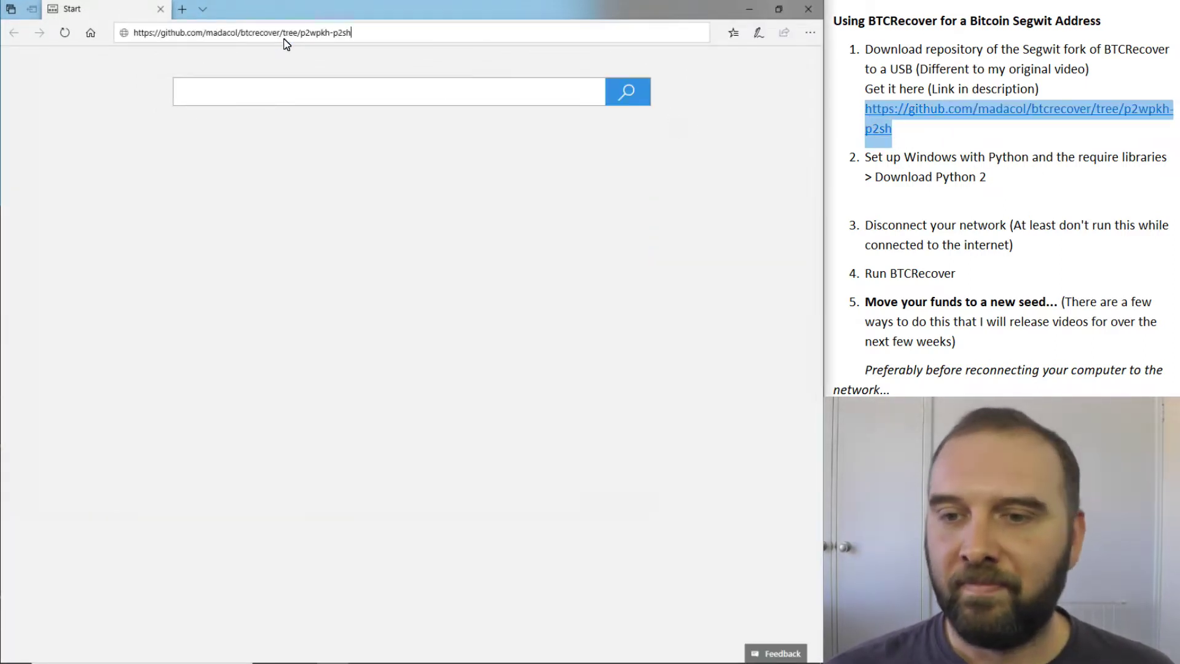
key("Return")
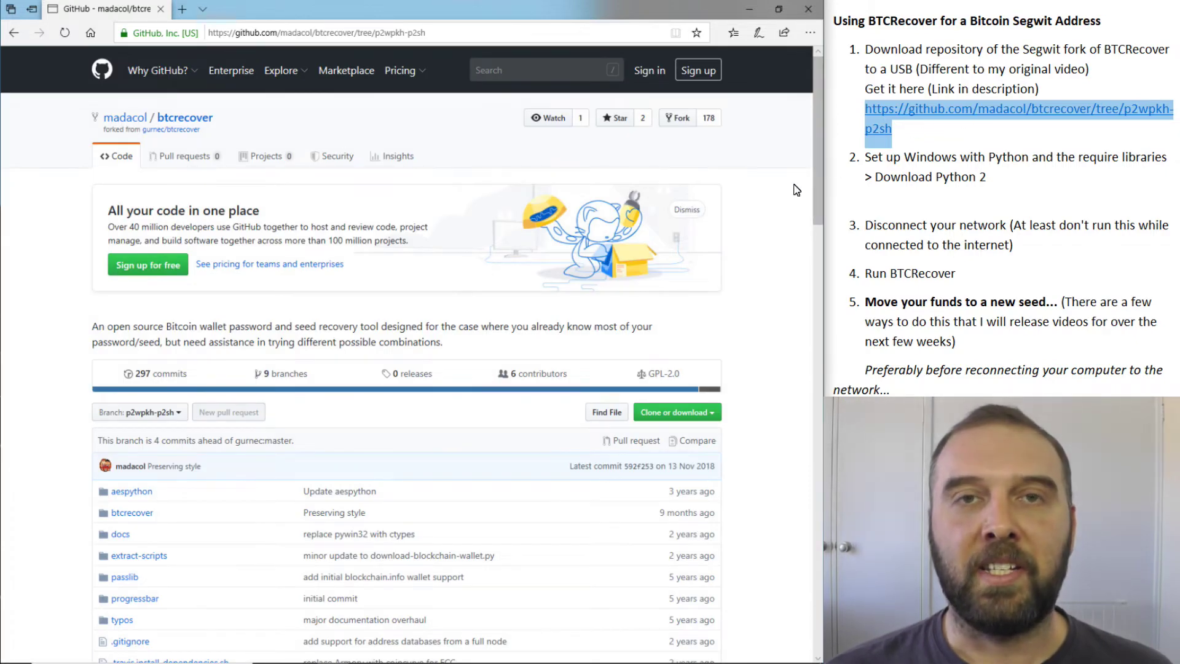
scroll(722, 247, "down", 2)
Step: Download the repository as btcrecover-p2wpkh-p2sh.zip
left_click(708, 319)
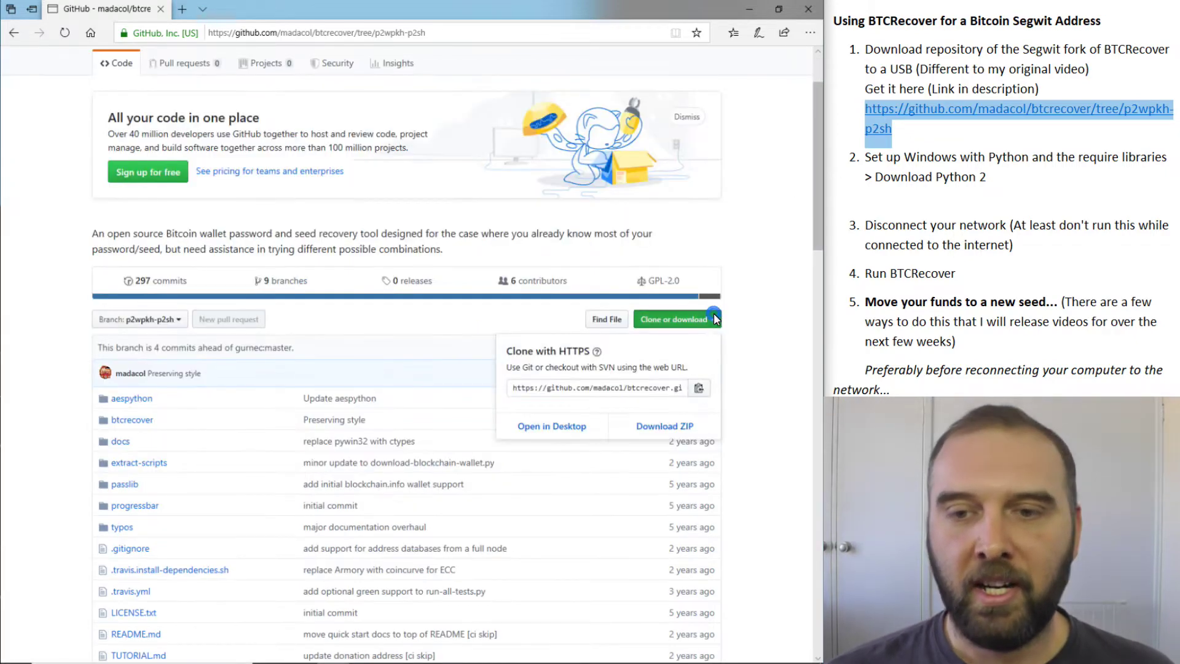
left_click(648, 413)
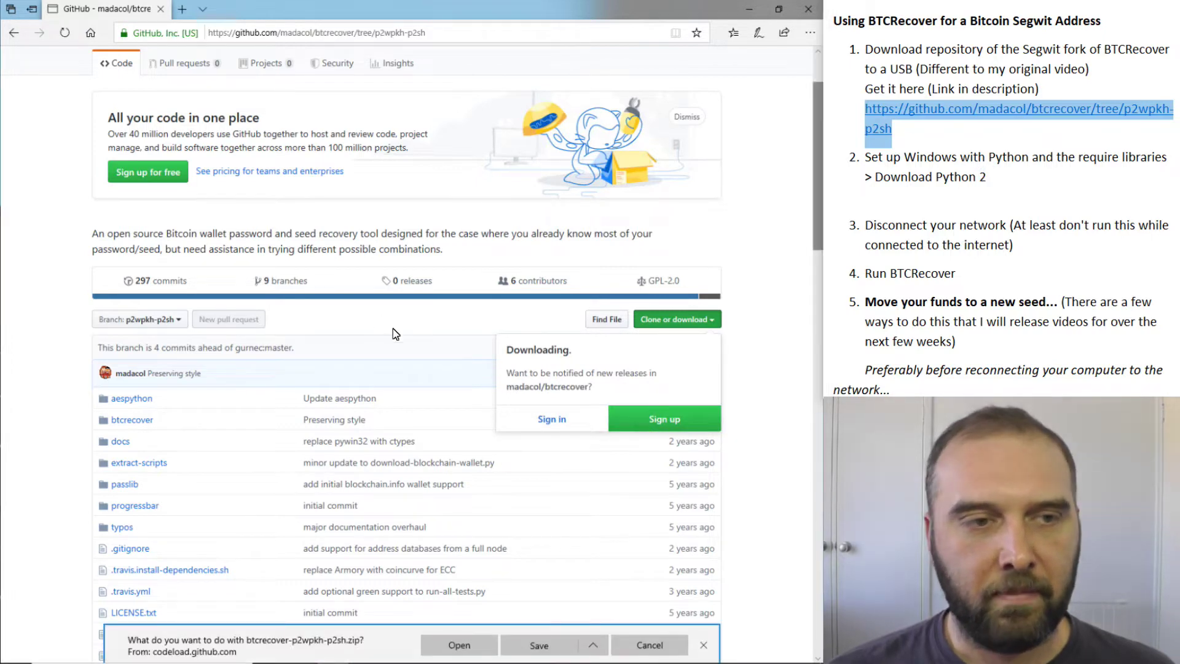
left_click(539, 646)
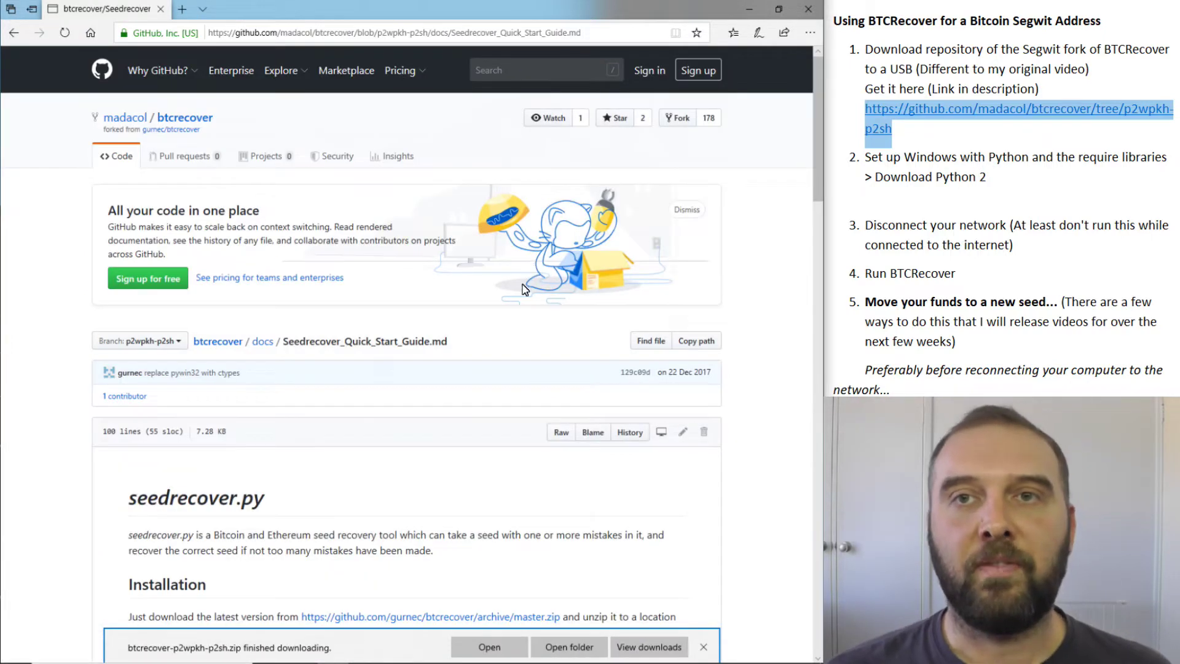
scroll(446, 362, "down", 5)
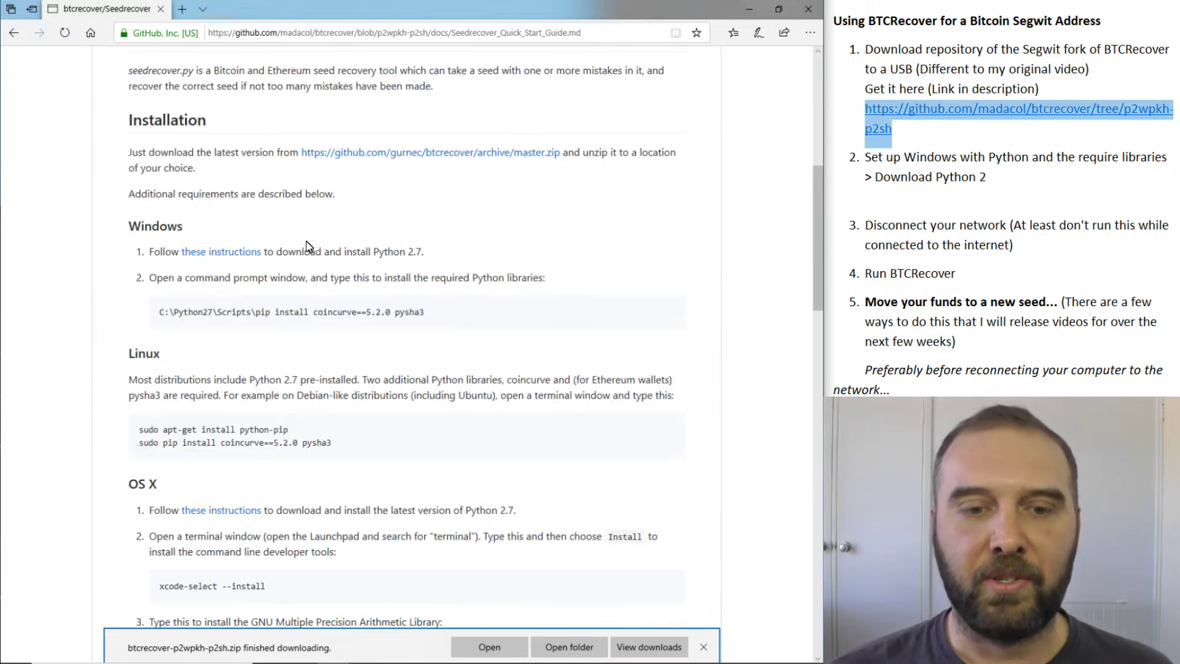
scroll(456, 262, "down", 1)
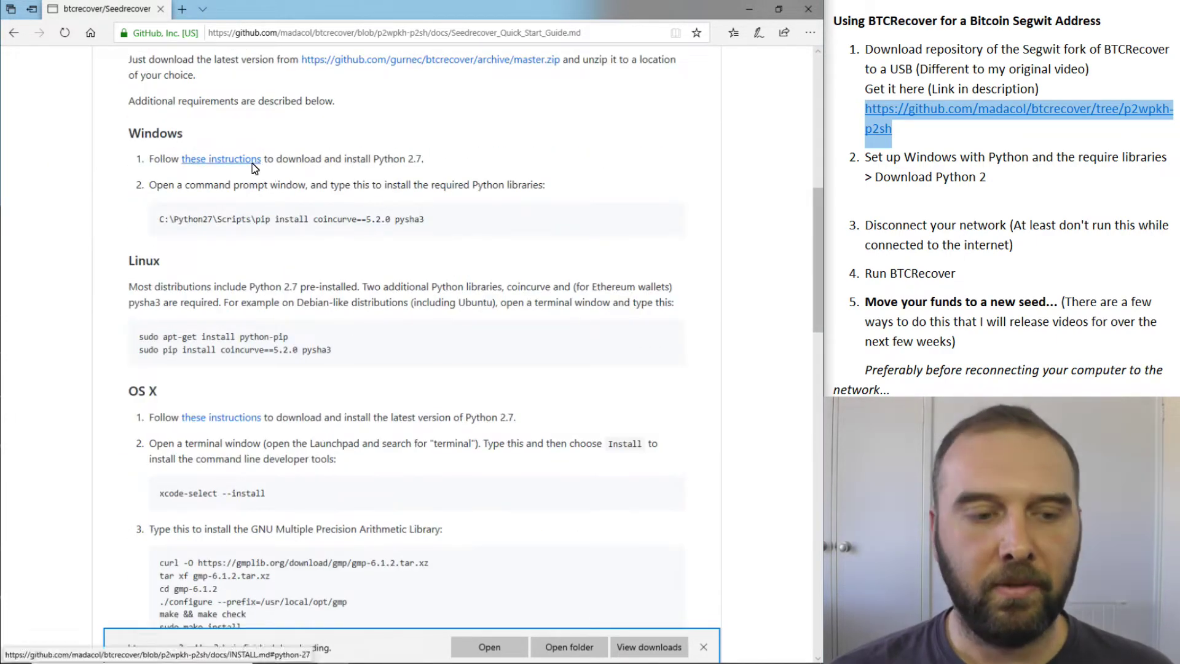
left_click_drag(373, 159, 444, 163)
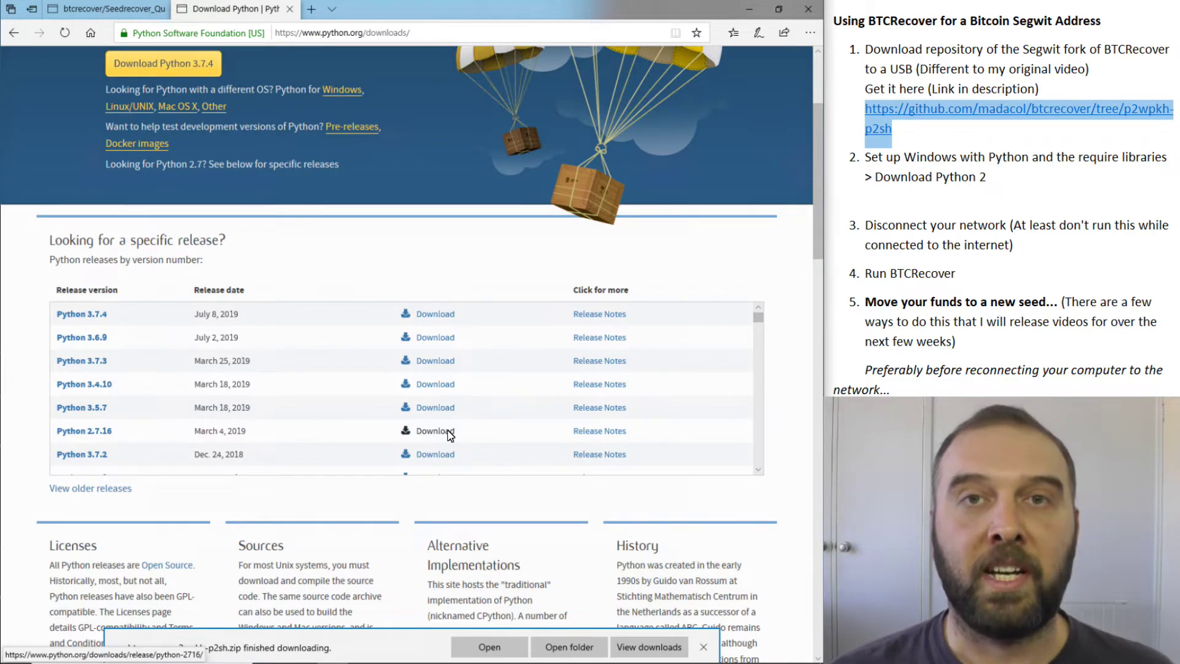
Step: Download and install the Python 2.7.16 Windows x86-64 MSI, approving the UAC prompt
left_click(448, 431)
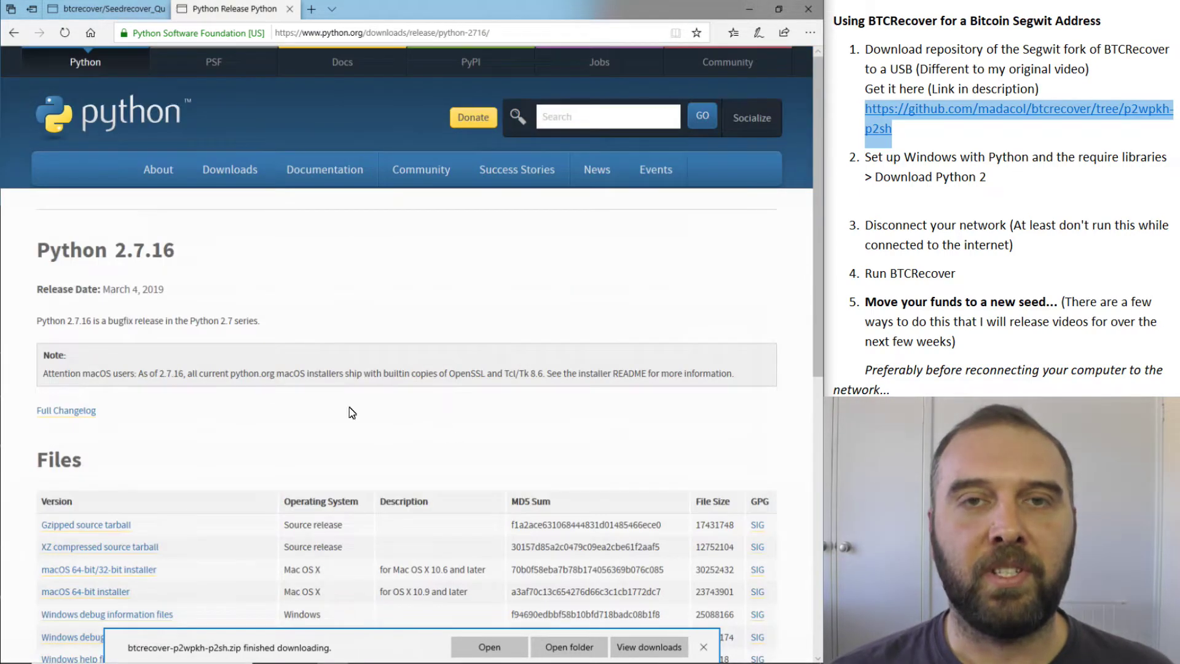
scroll(248, 436, "down", 2)
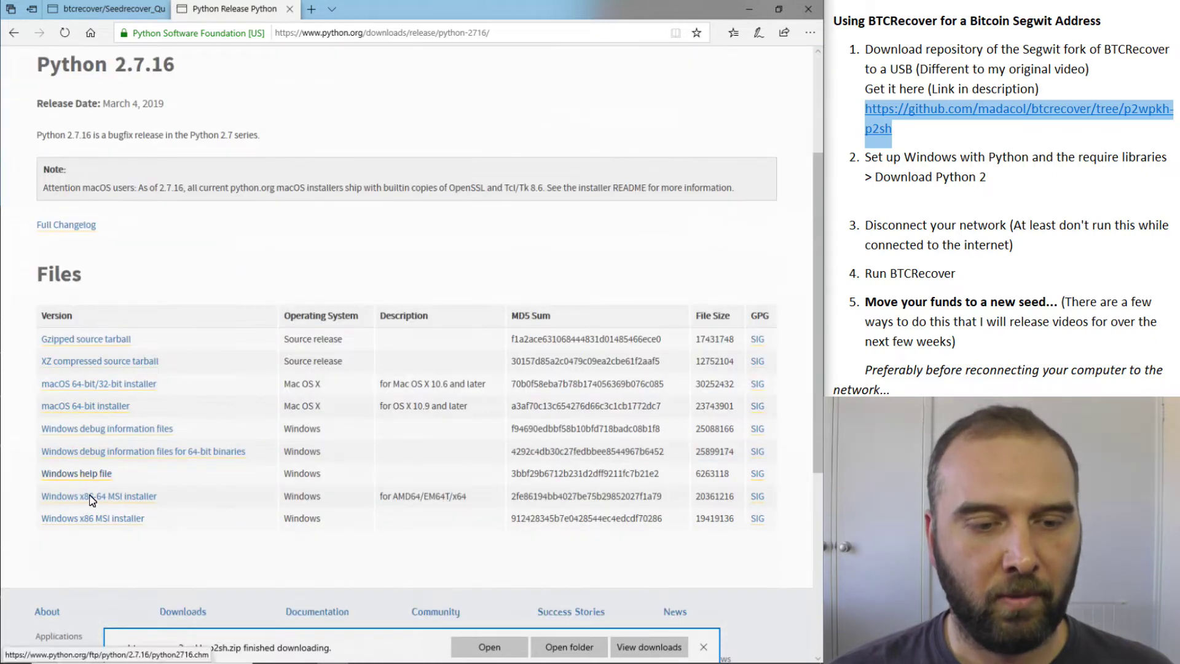
left_click(121, 496)
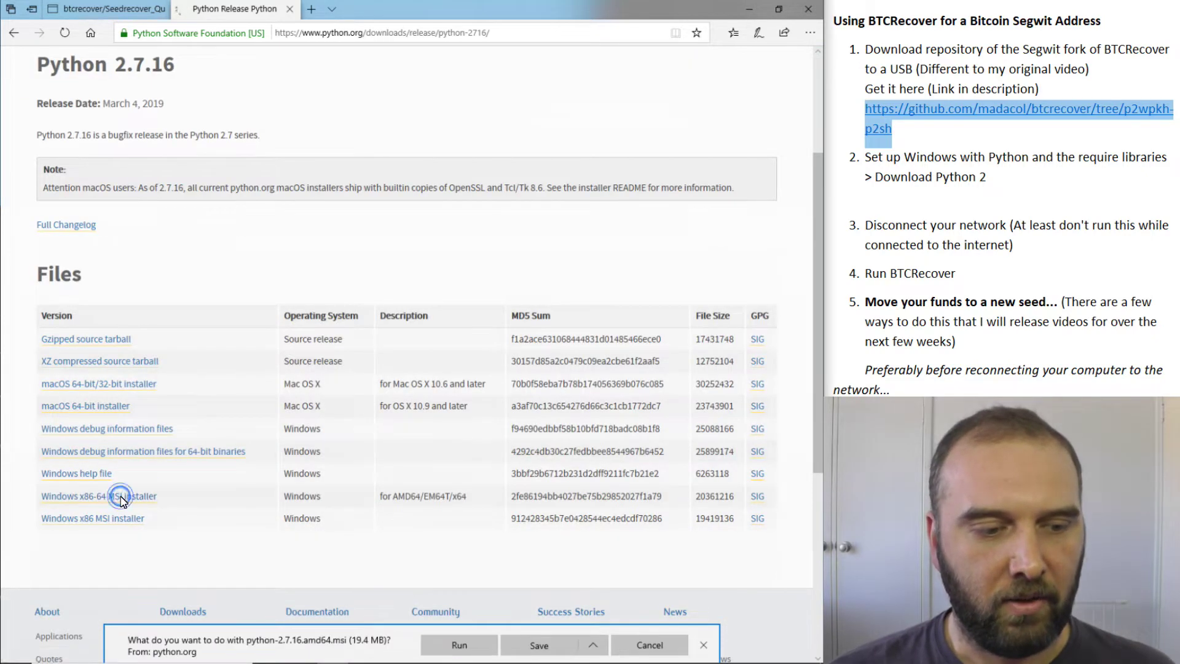
left_click(459, 645)
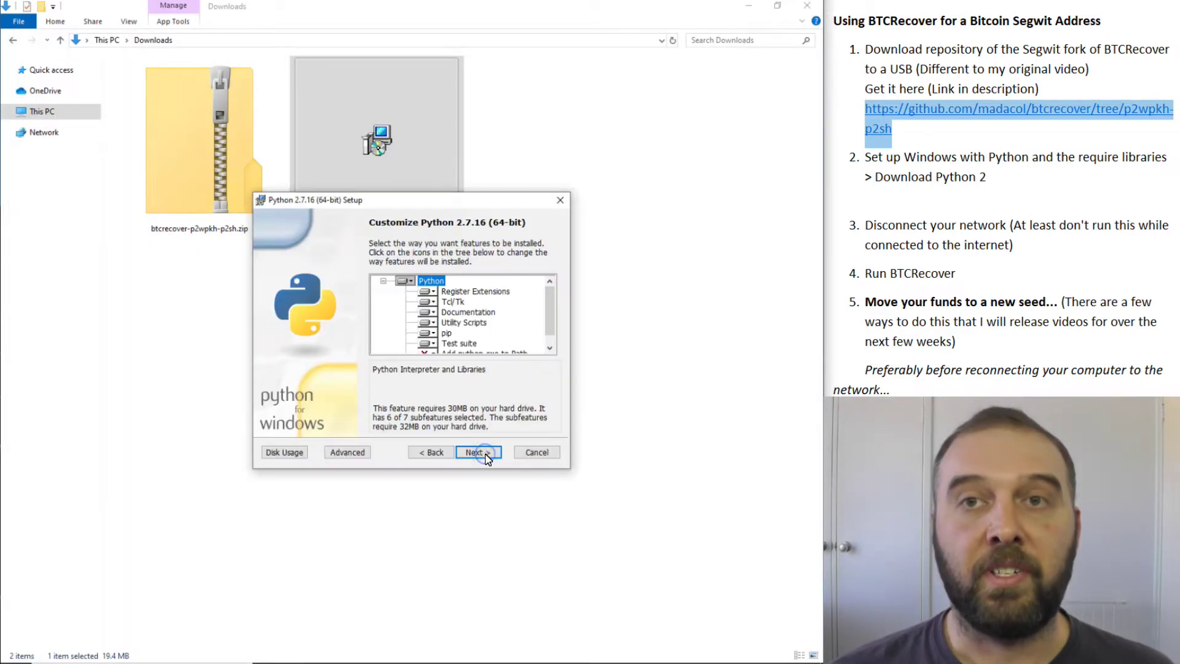
left_click(479, 452)
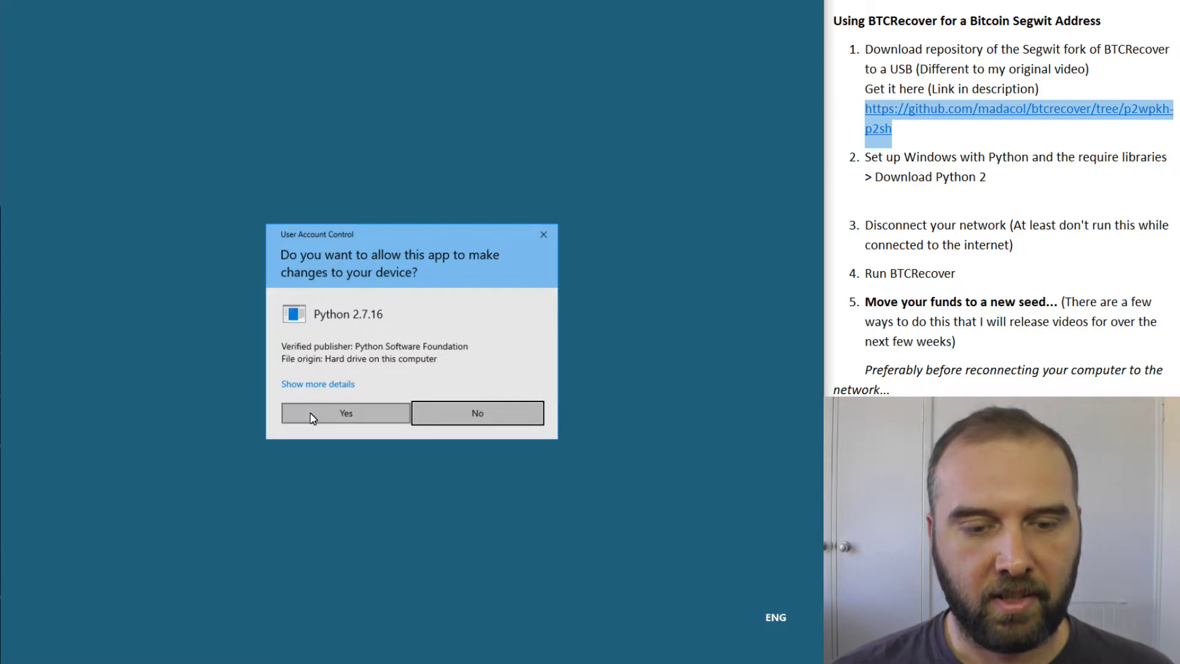
left_click(311, 414)
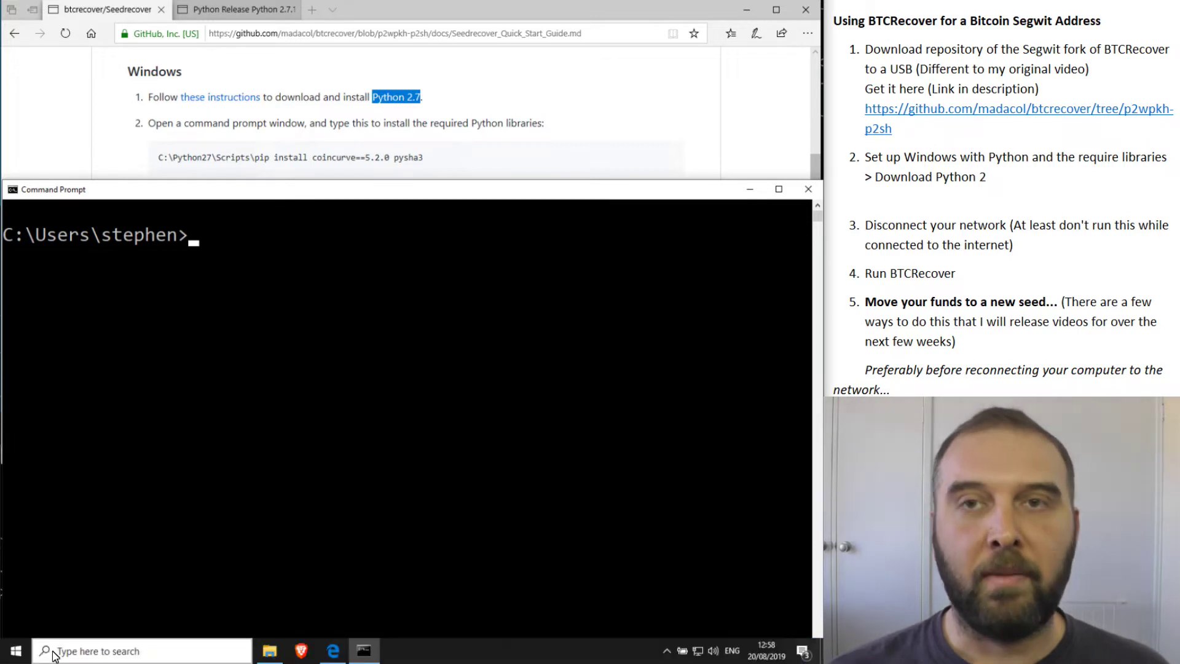
left_click(55, 651)
type("command prompt")
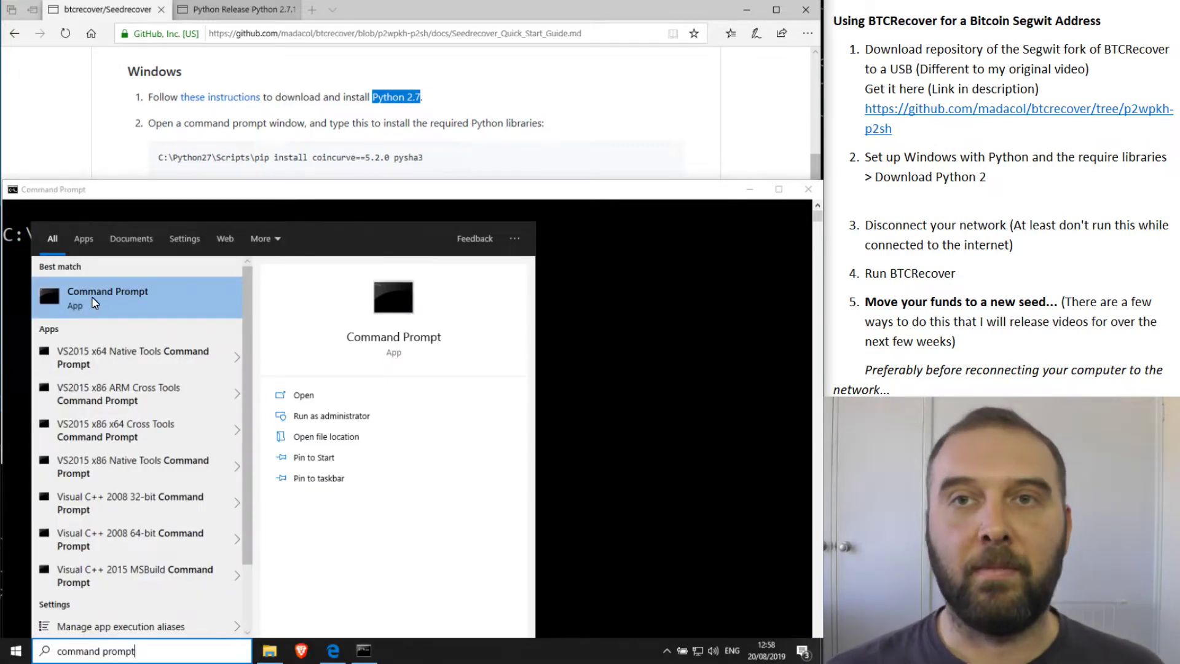
Step: In Command Prompt, check pip and run 'pip install coincurve==5.2.0 pysha3'
left_click(127, 293)
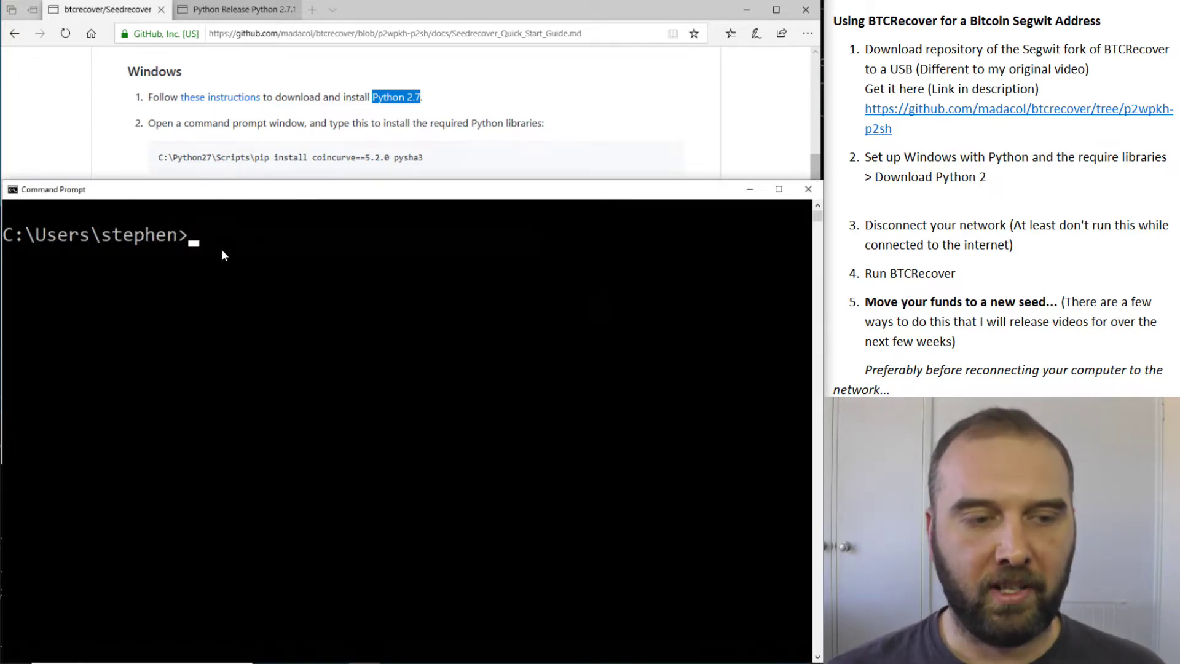
type("pip --version")
key("Return")
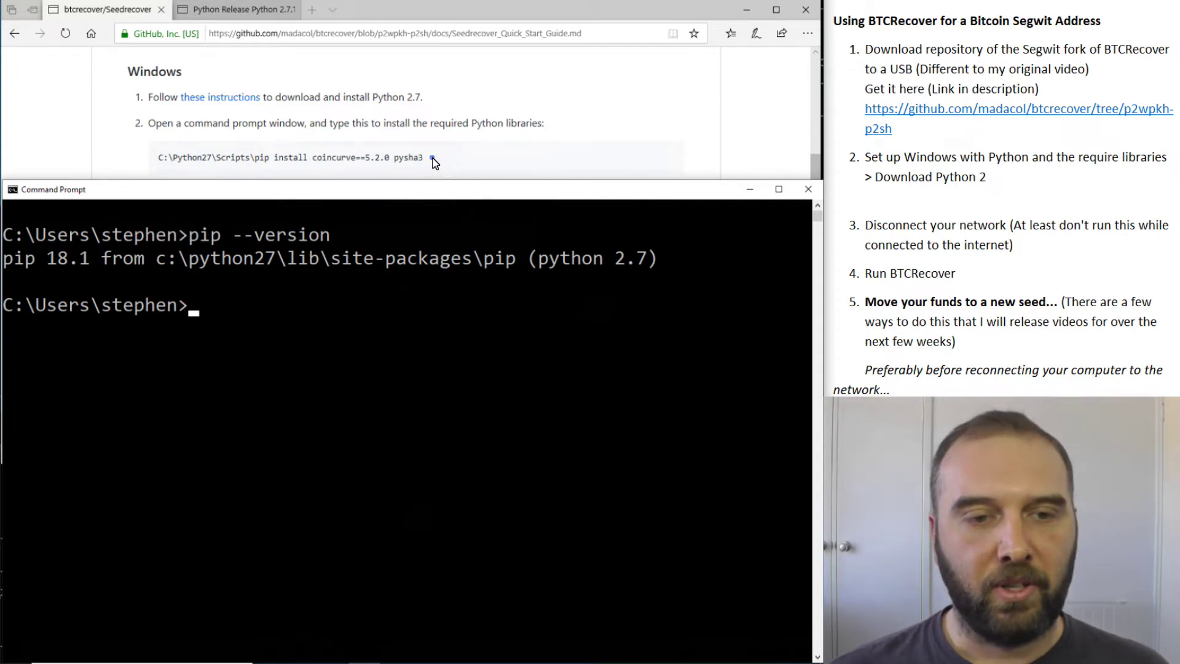
left_click_drag(433, 162, 315, 156)
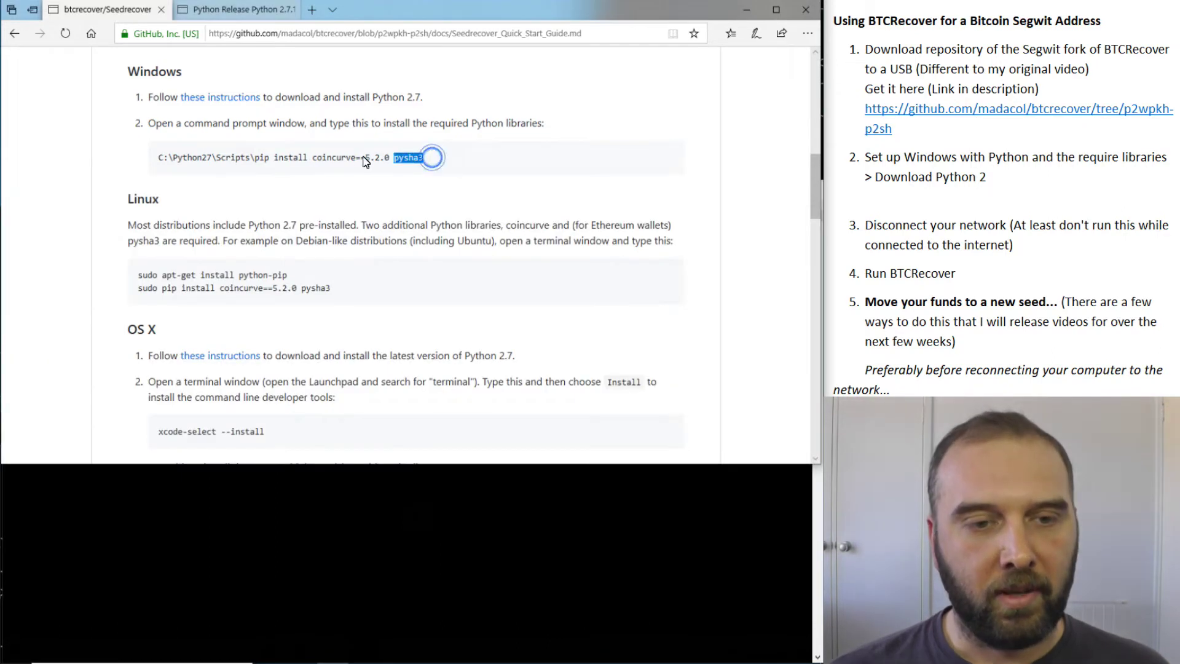
right_click(316, 156)
left_click(338, 168)
left_click(348, 503)
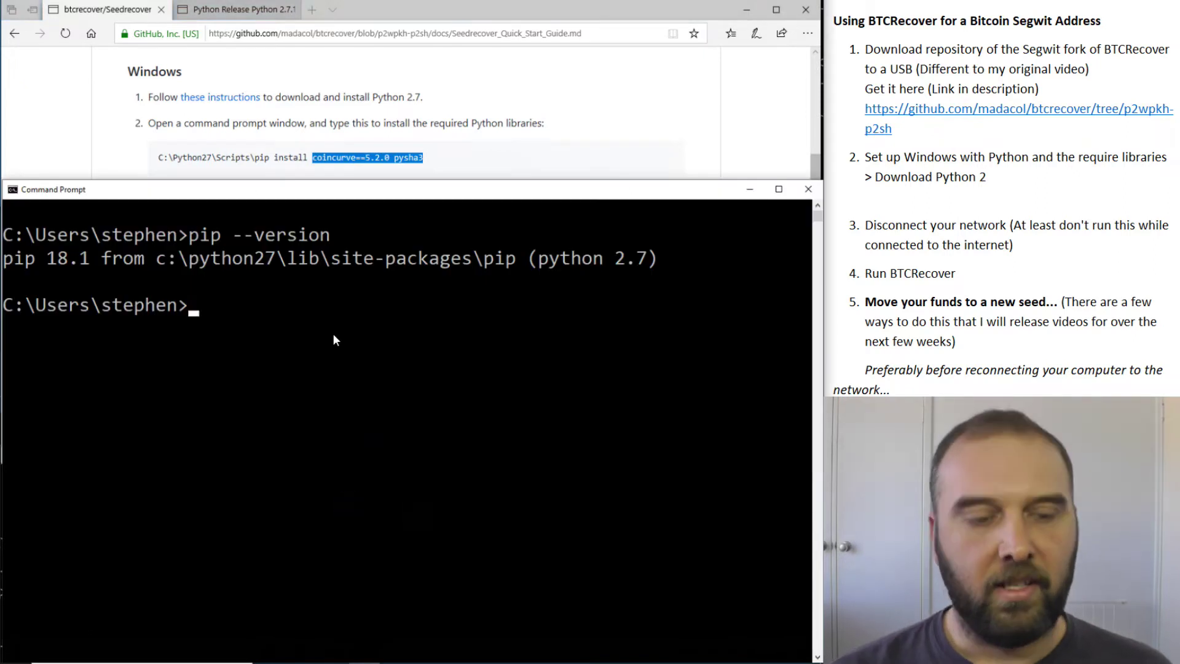
type("pip install")
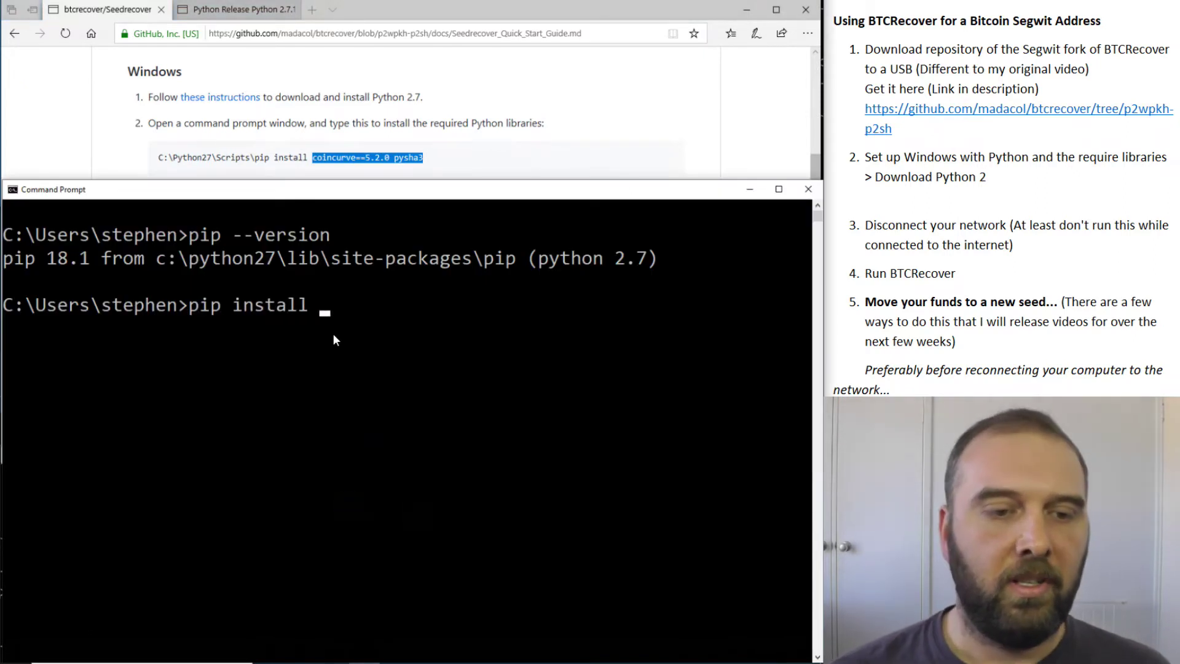
right_click(335, 339)
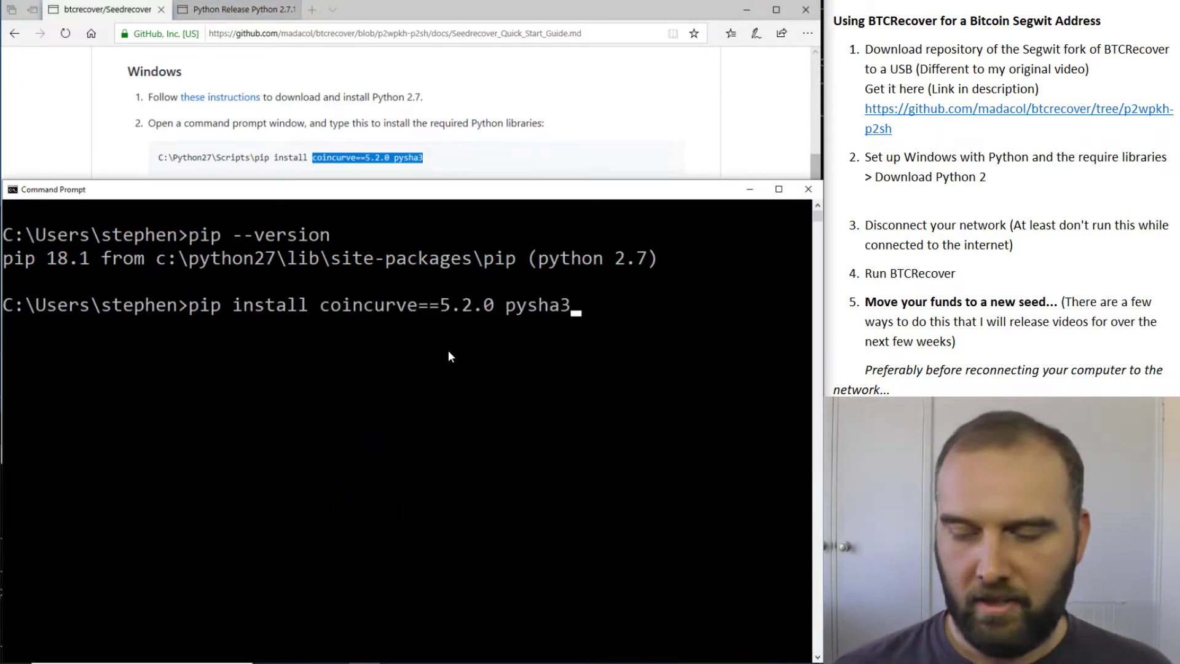
key("Return")
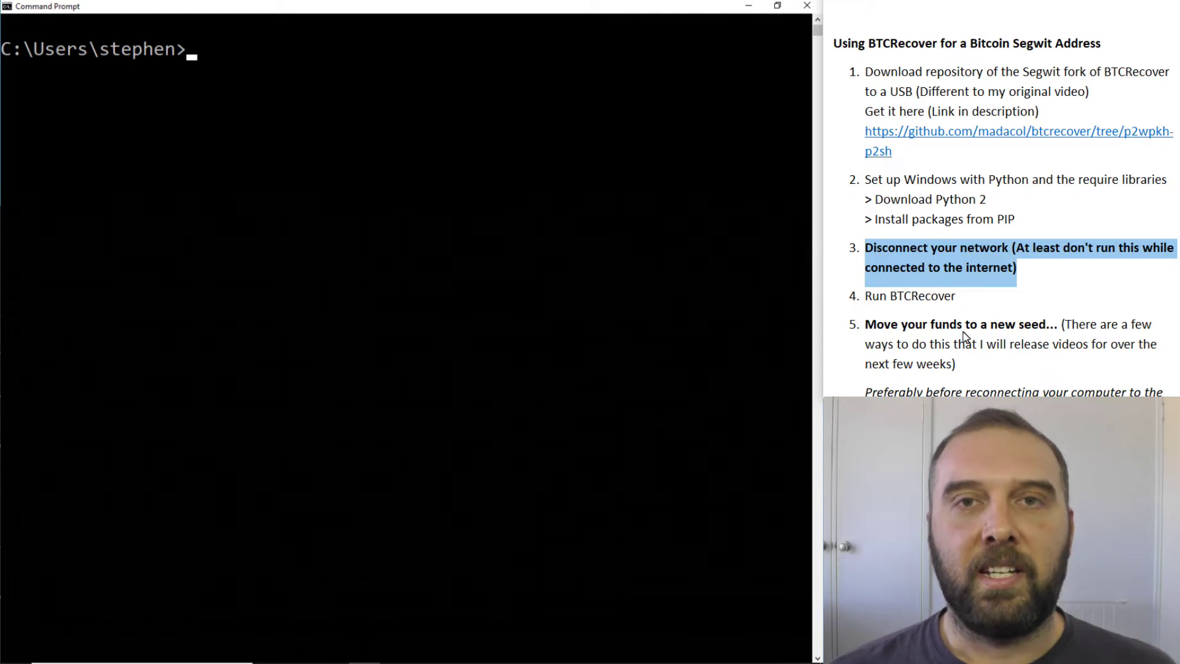
left_click_drag(974, 362, 902, 347)
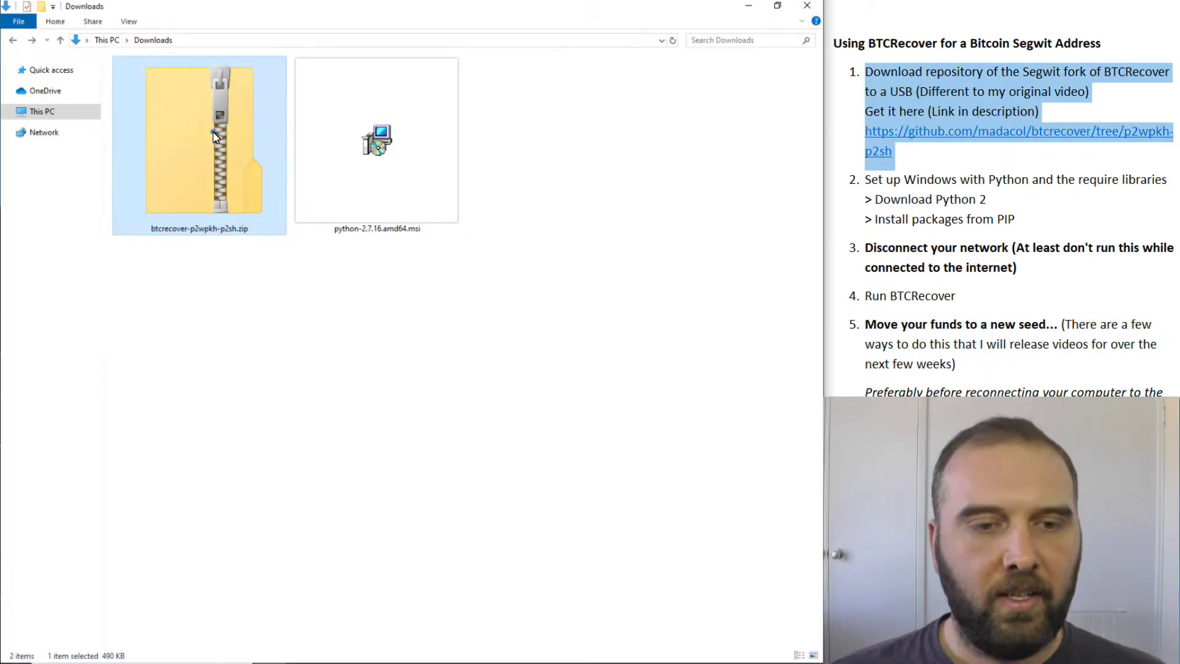
right_click(212, 130)
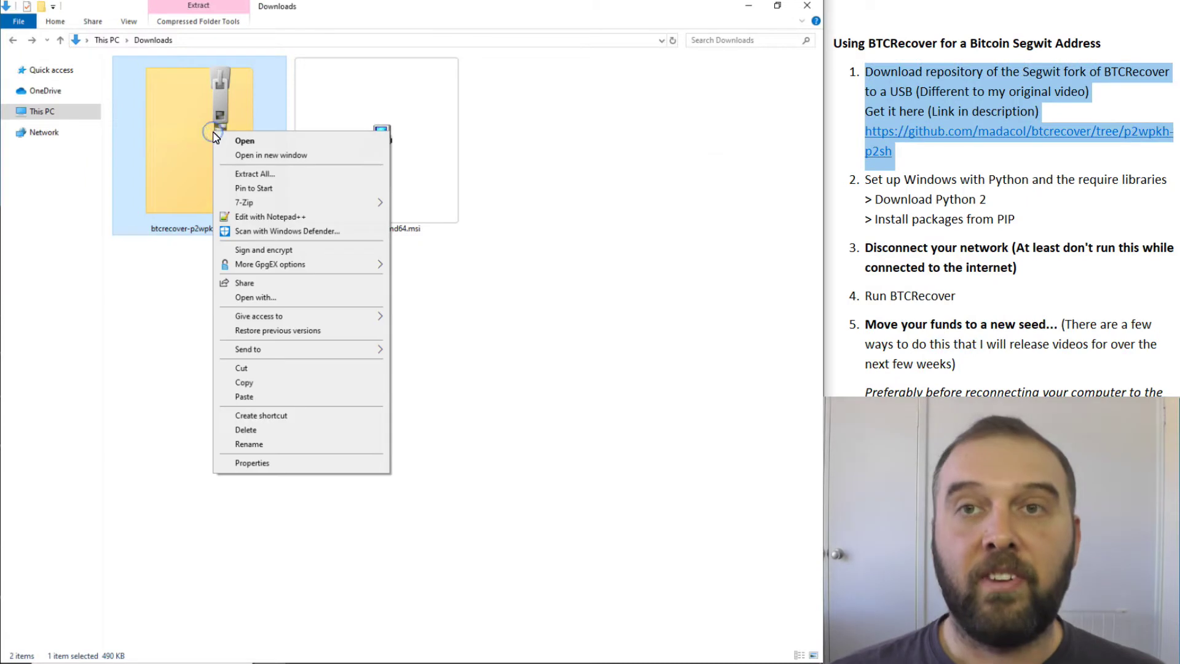
Step: Extract btcrecover-p2wpkh-p2sh.zip into Downloads without the extra subfolder, then open the extracted files
left_click(262, 175)
left_click(349, 285)
left_click_drag(349, 285, 464, 297)
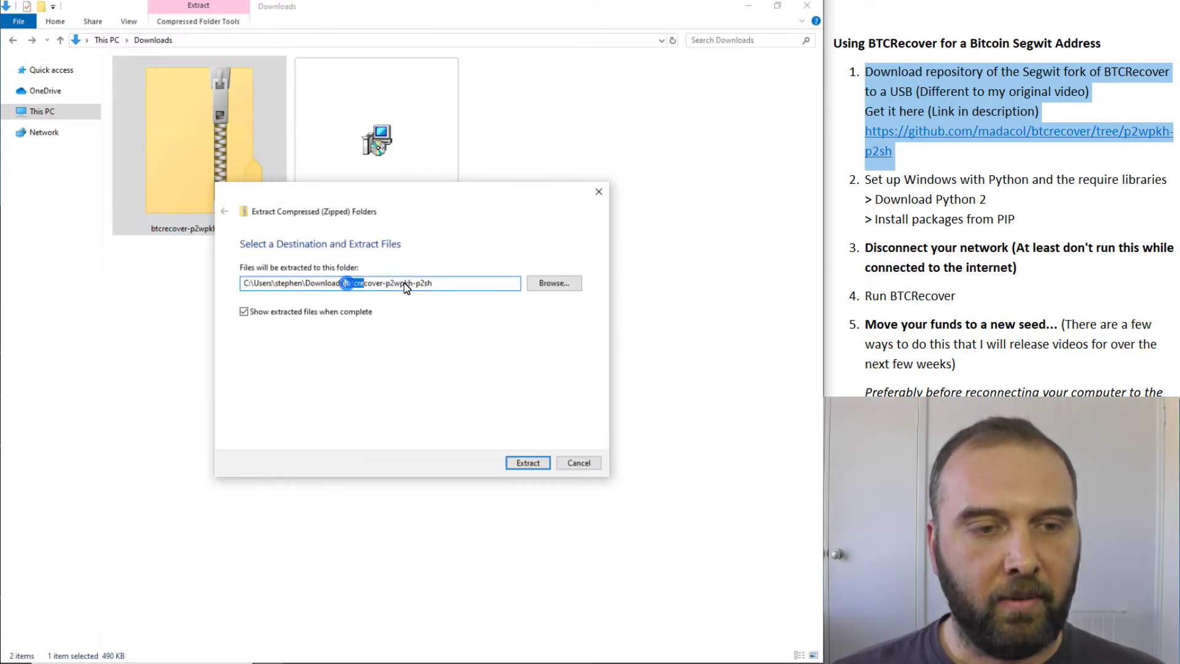
key("BackSpace")
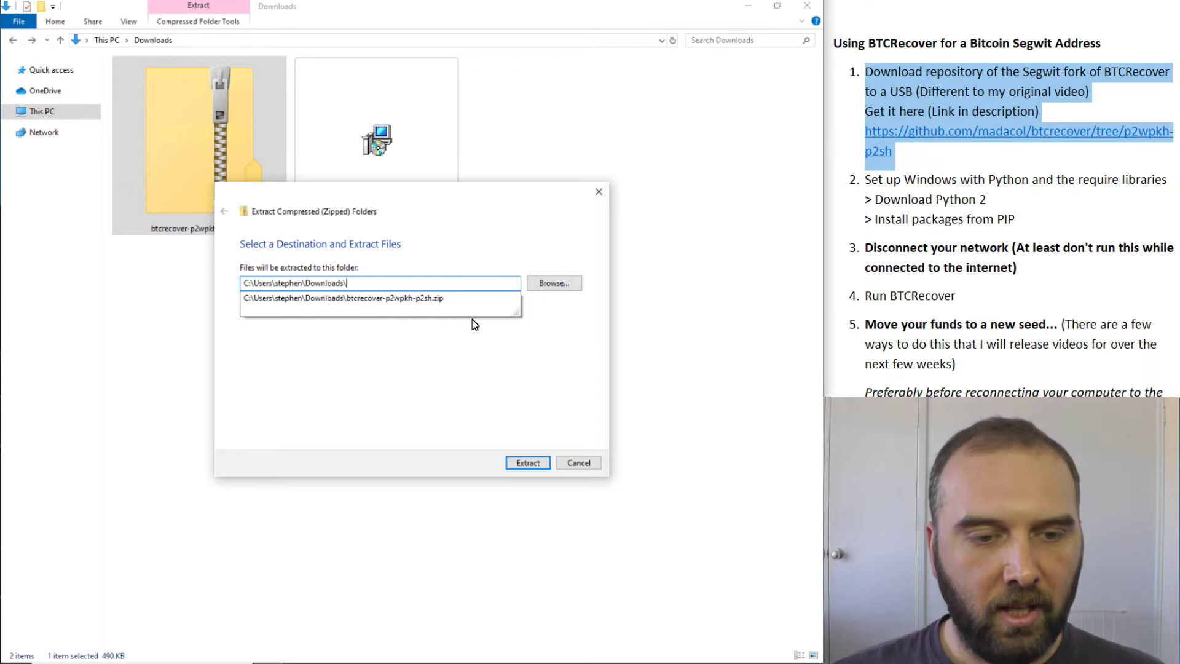
left_click(471, 357)
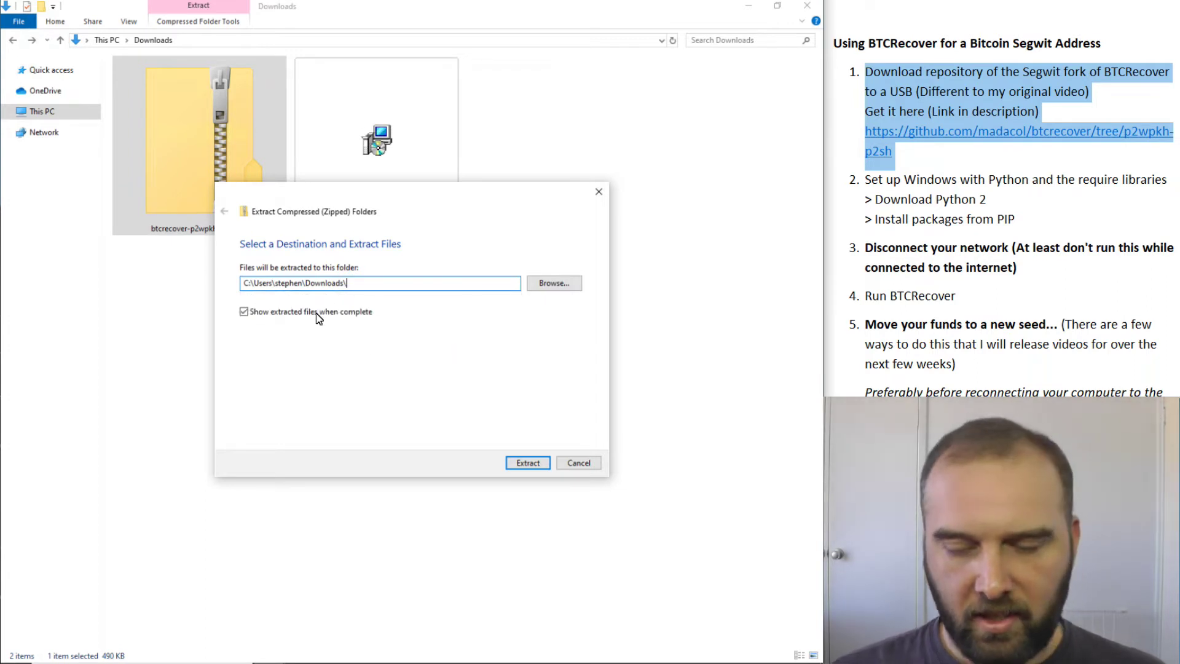
left_click(523, 467)
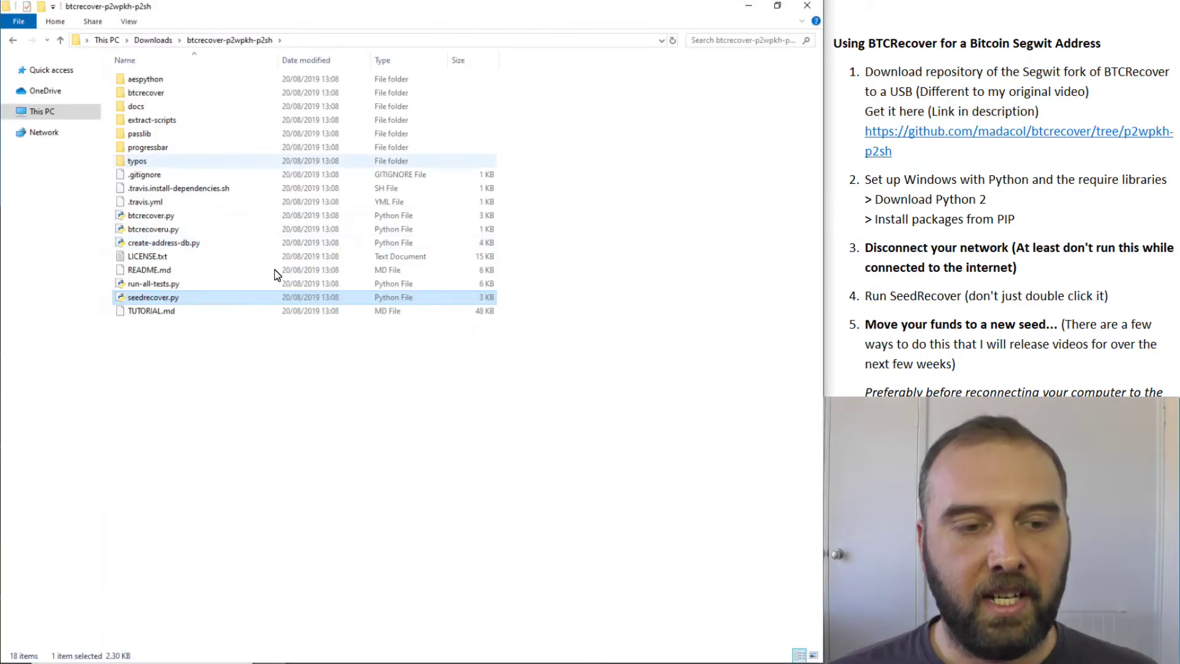
left_click(190, 301)
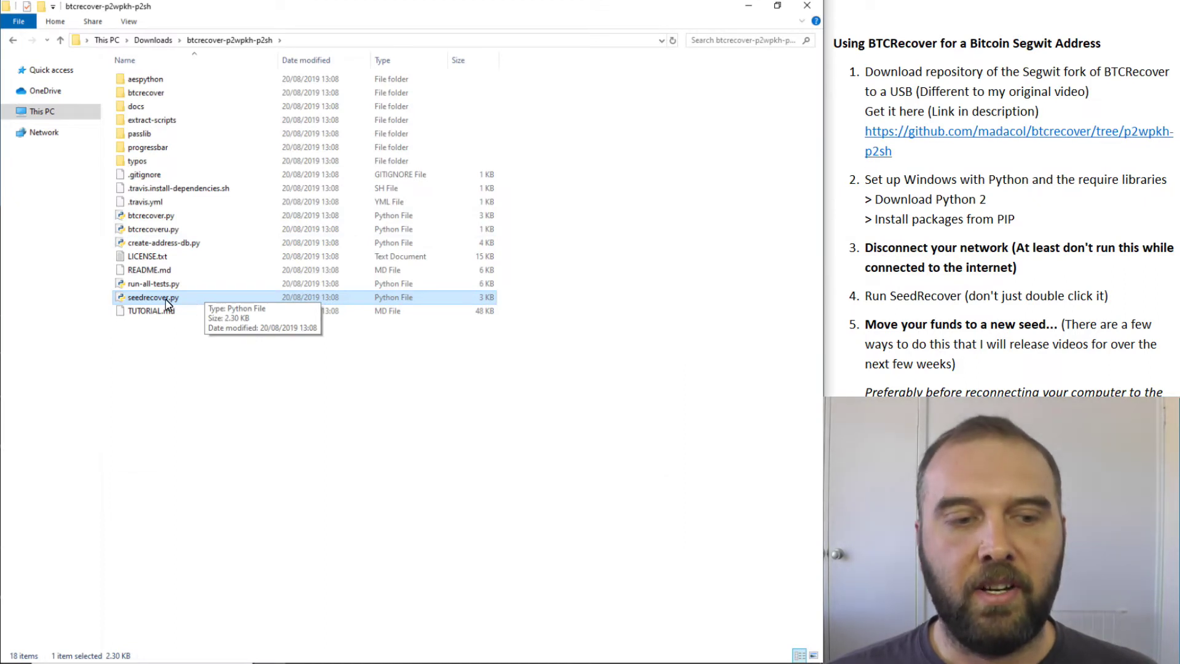
Step: Test-run seedrecover.py, dismiss its wallet, xpub and address prompts, and close its console
double_click(168, 303)
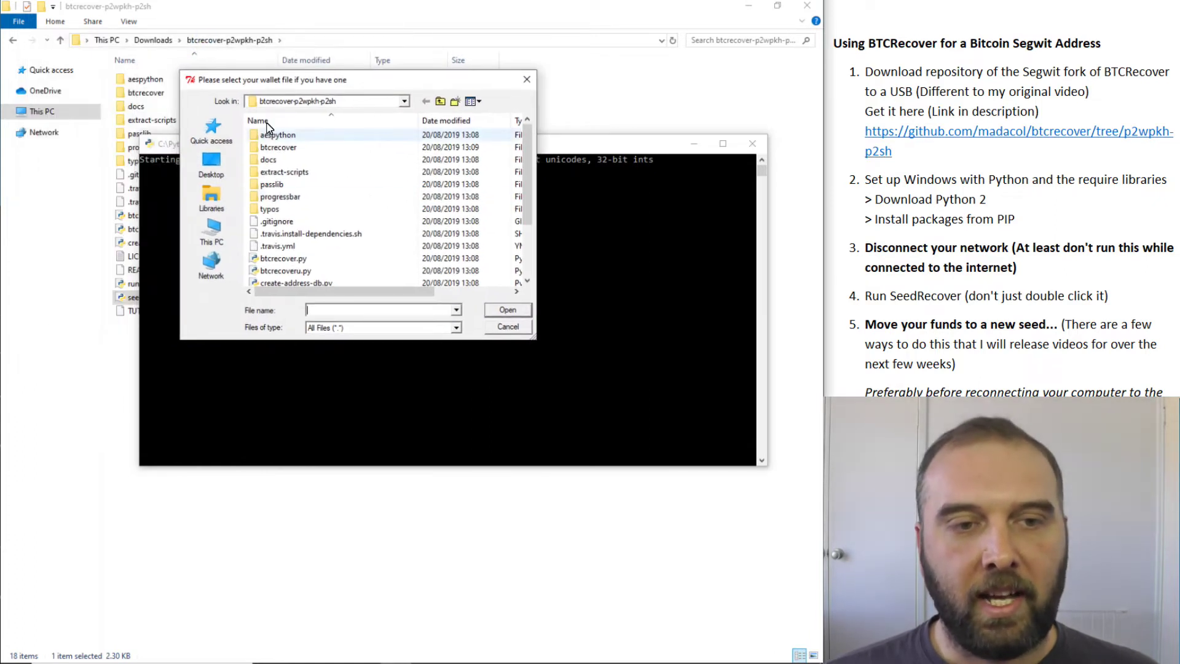
left_click(509, 326)
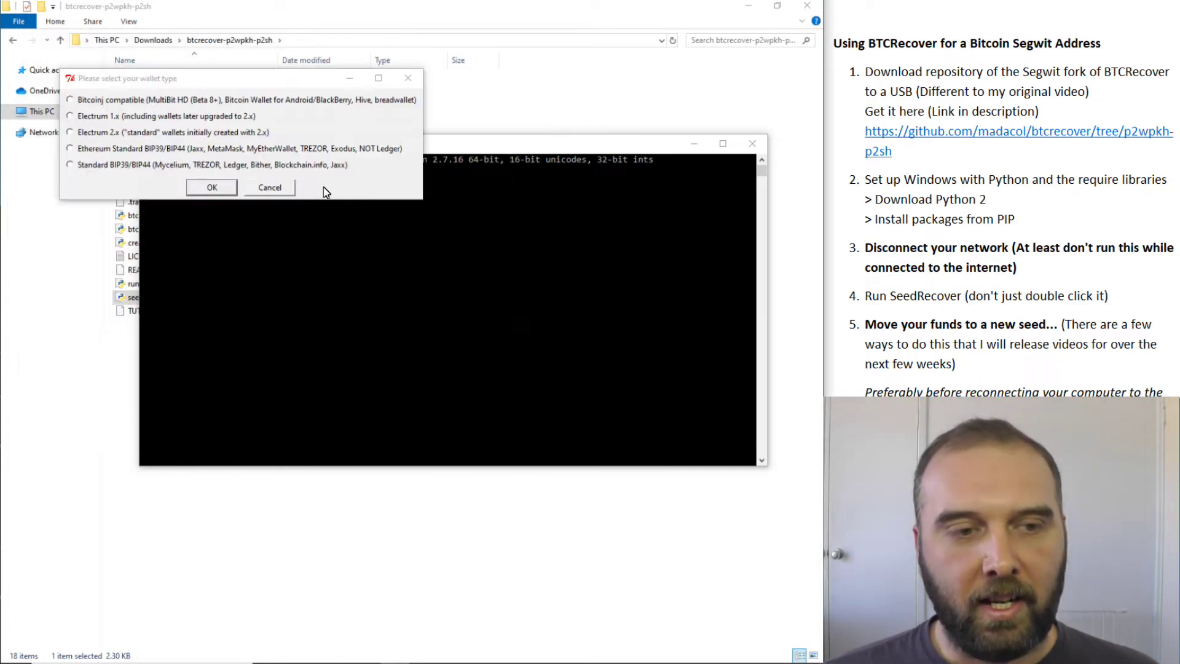
left_click(139, 164)
left_click(213, 188)
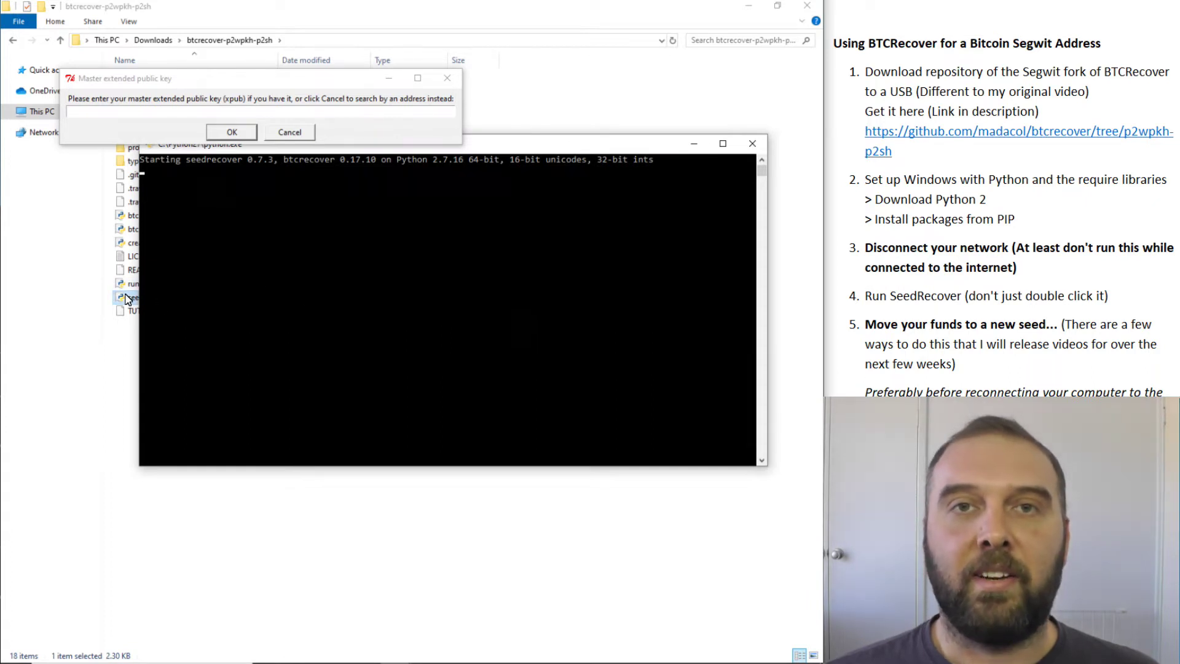
left_click(297, 135)
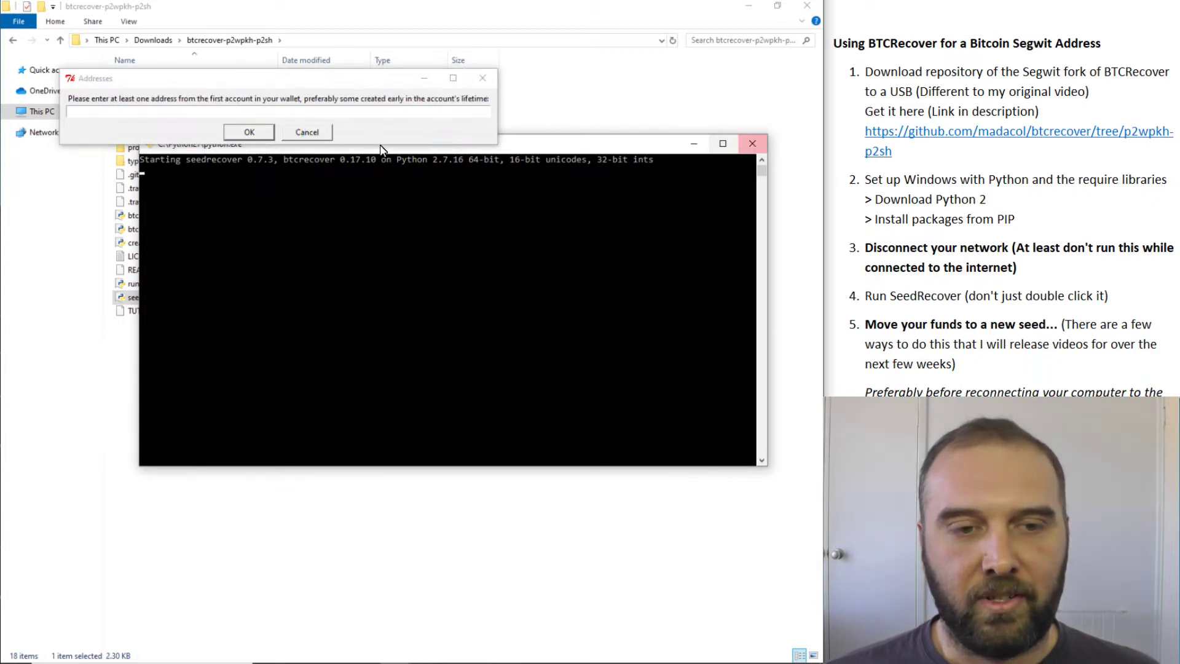
left_click(316, 131)
left_click(752, 143)
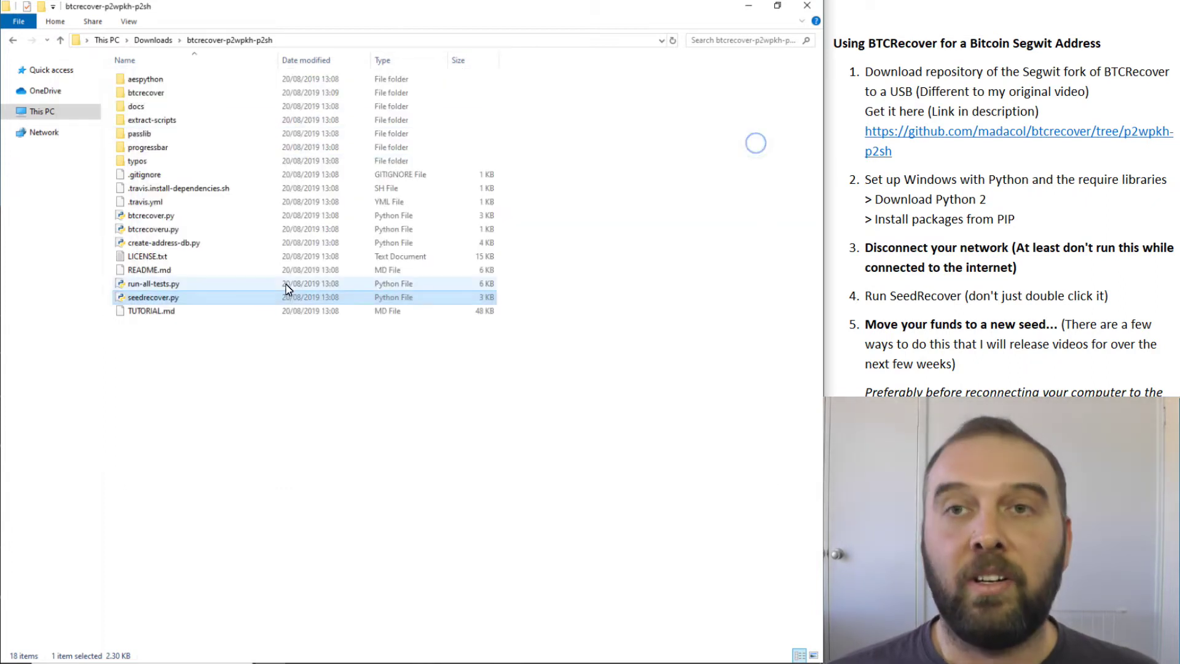
left_click(364, 651)
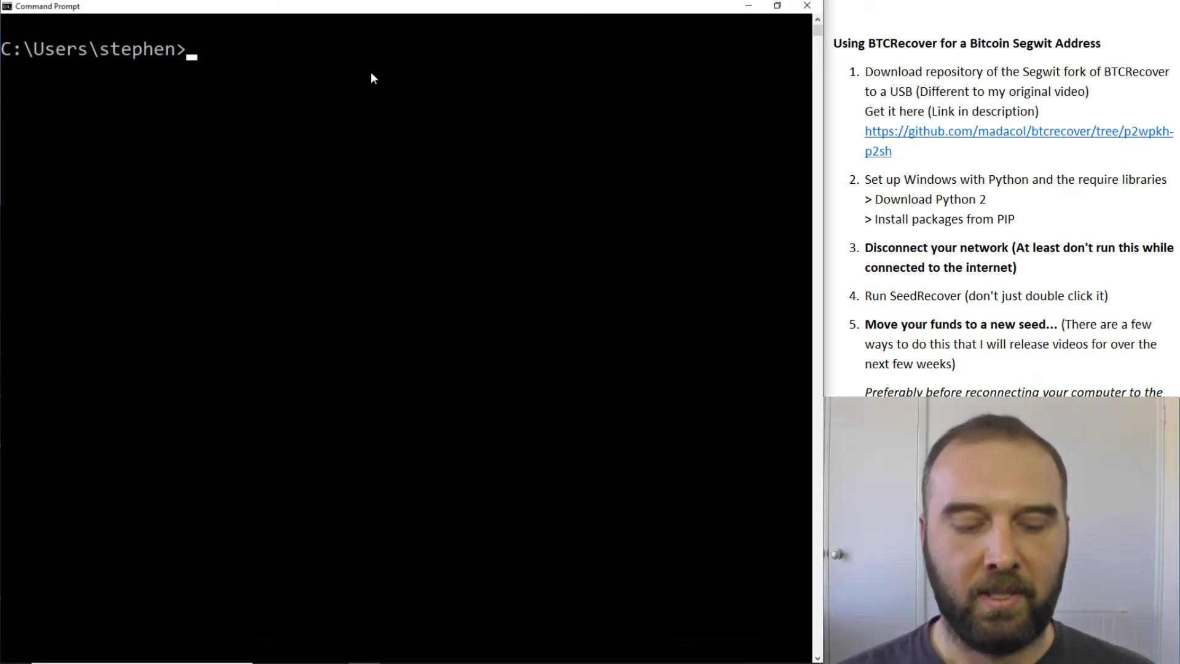
type("cd down")
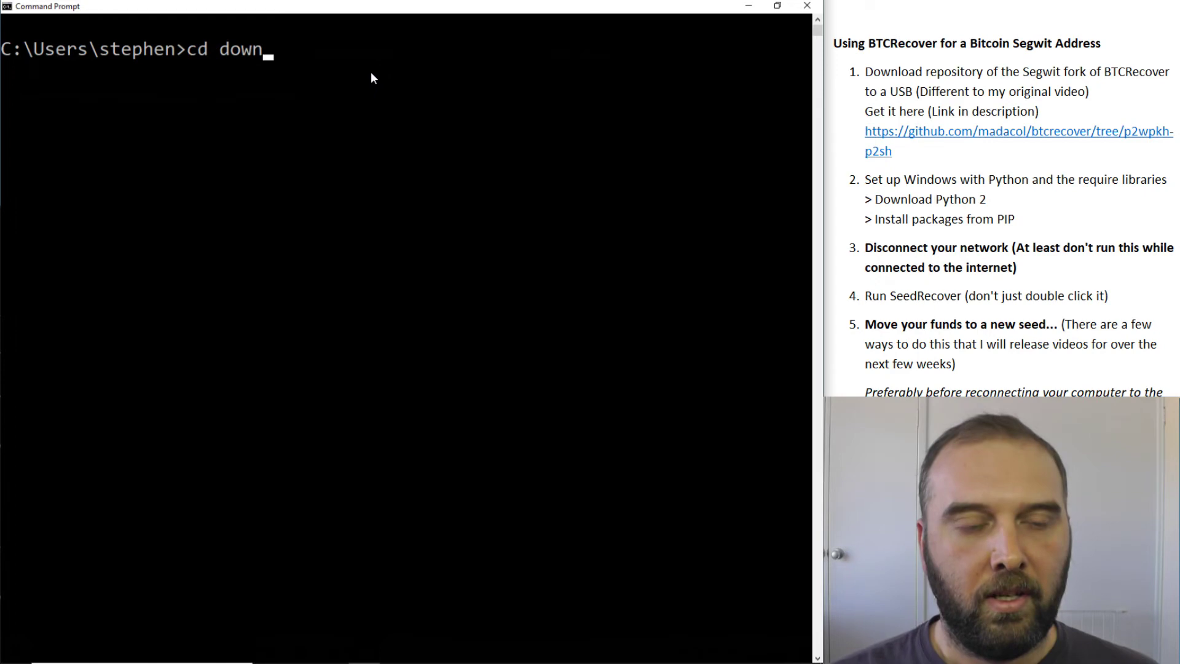
Step: Change into Downloads\btcrecover-p2wpkh-p2sh and list its files
key("Tab")
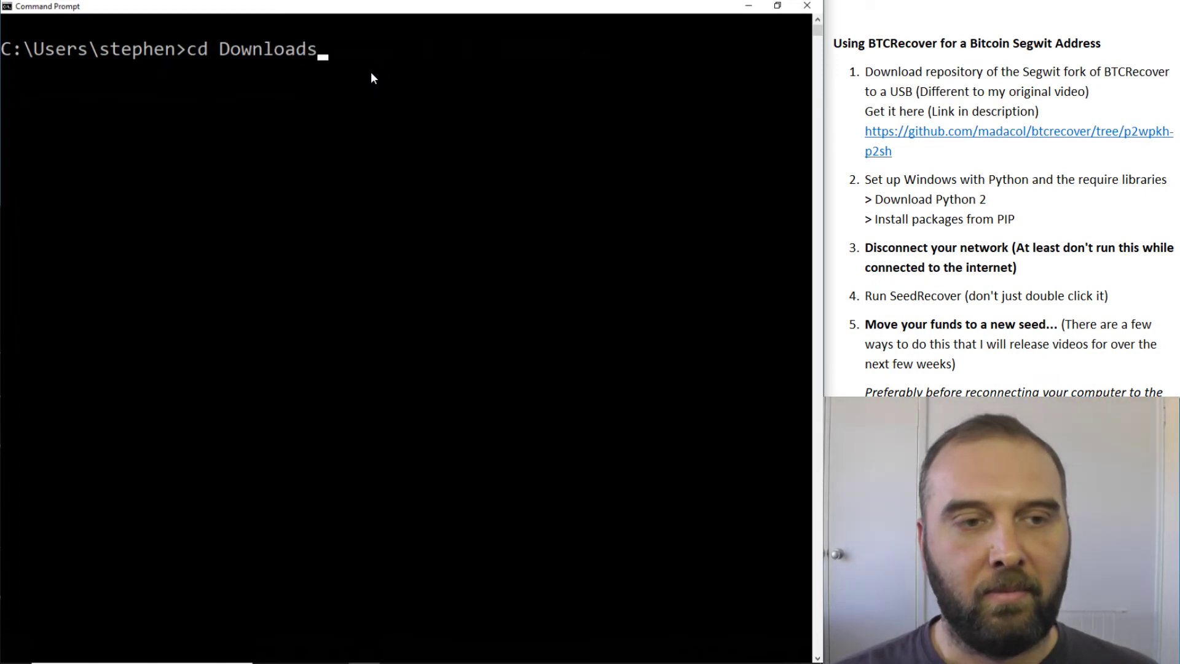
key("Return")
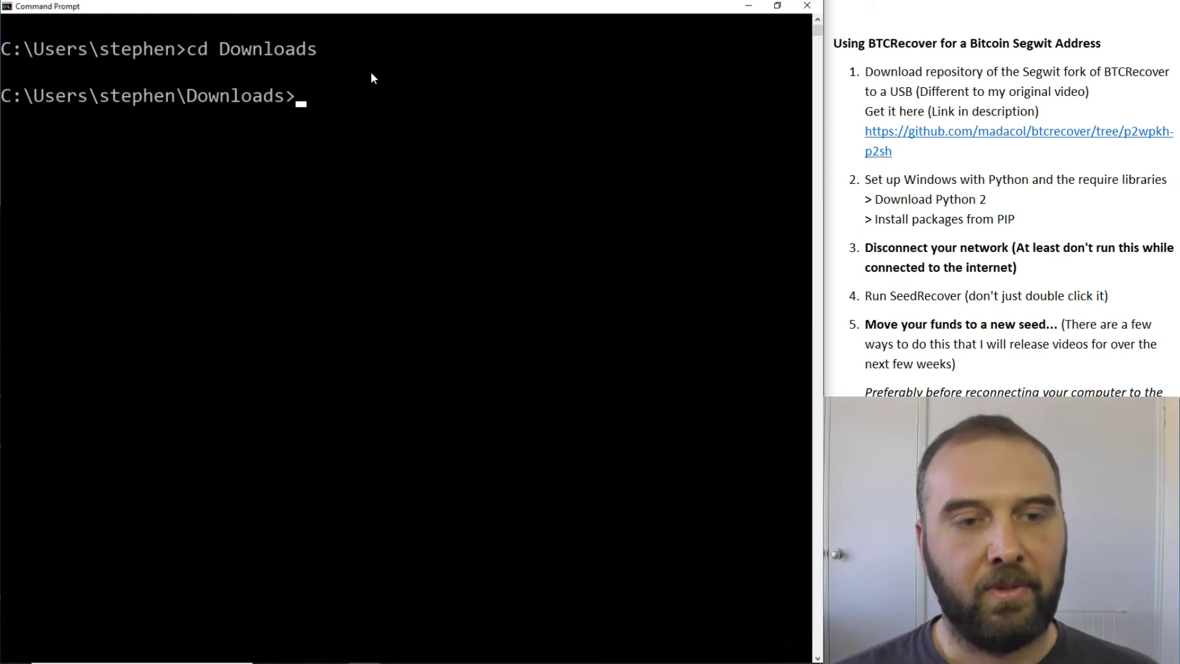
type("cd btcr")
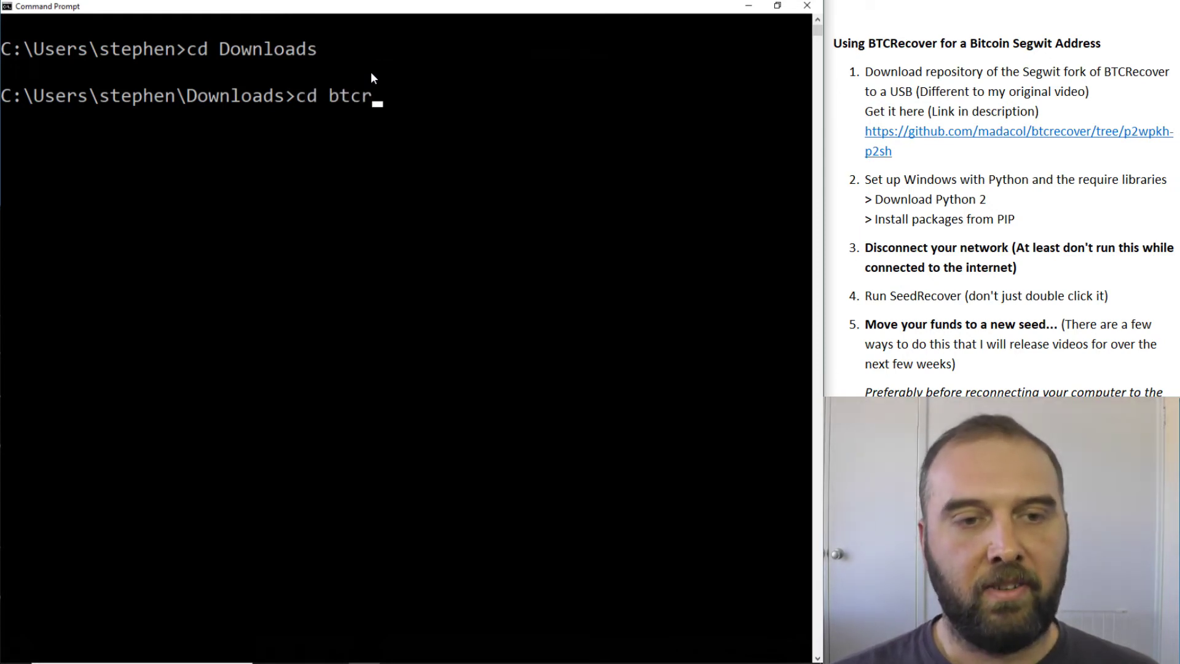
key("Tab")
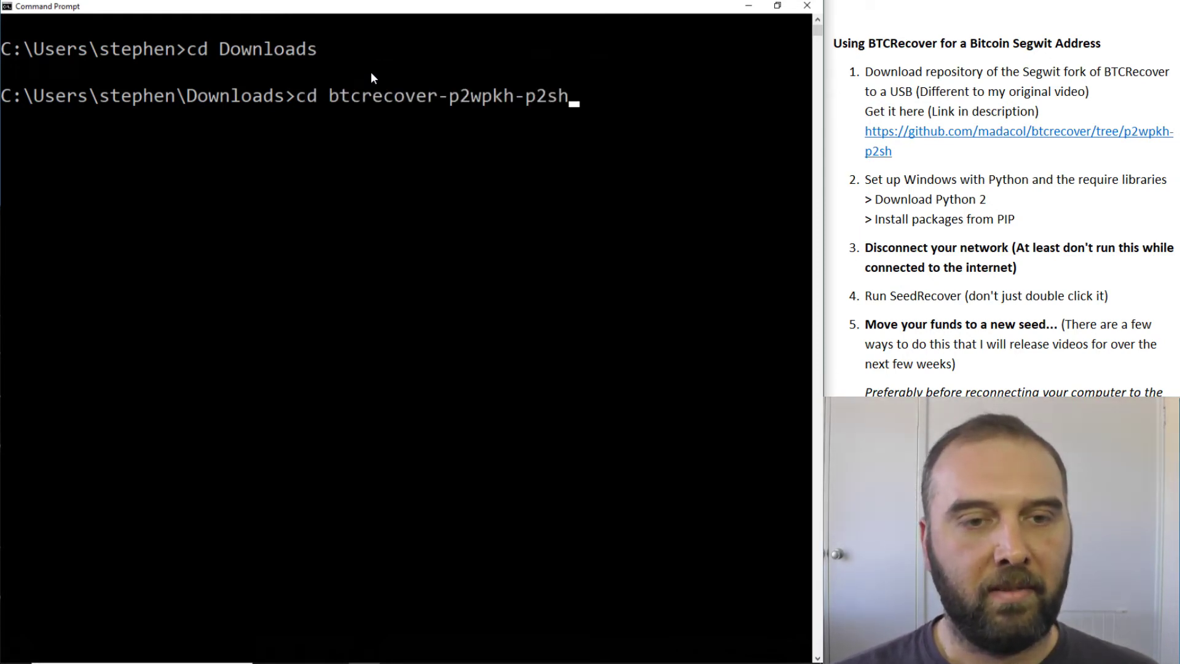
key("Return")
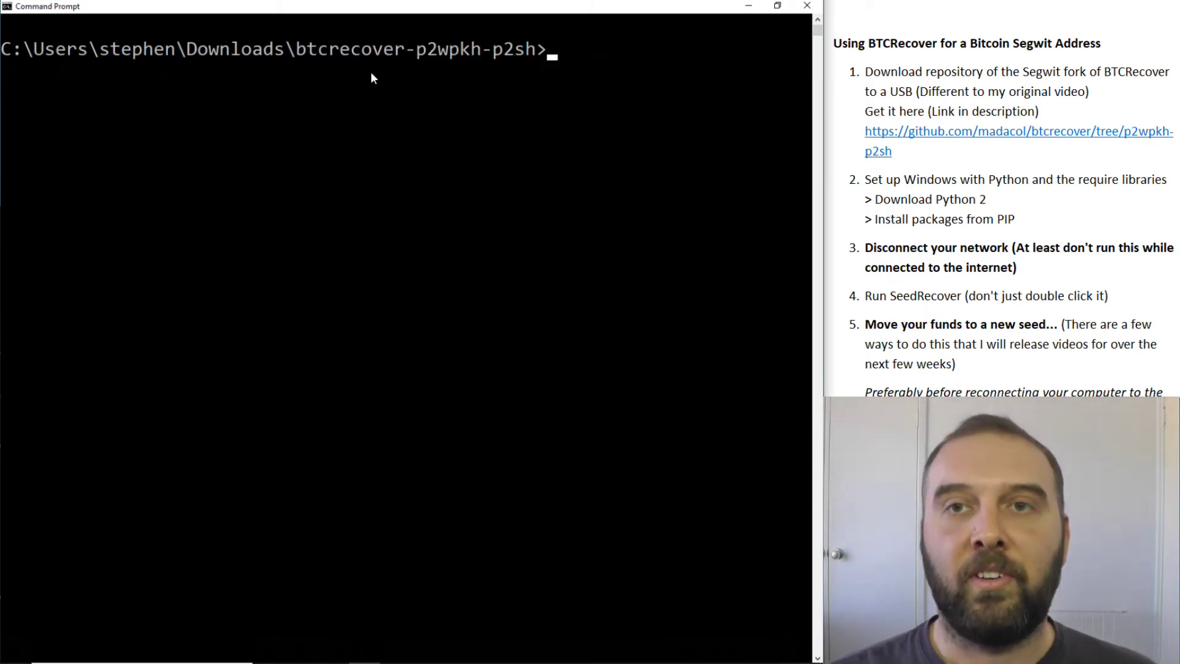
type("dir")
key("Return")
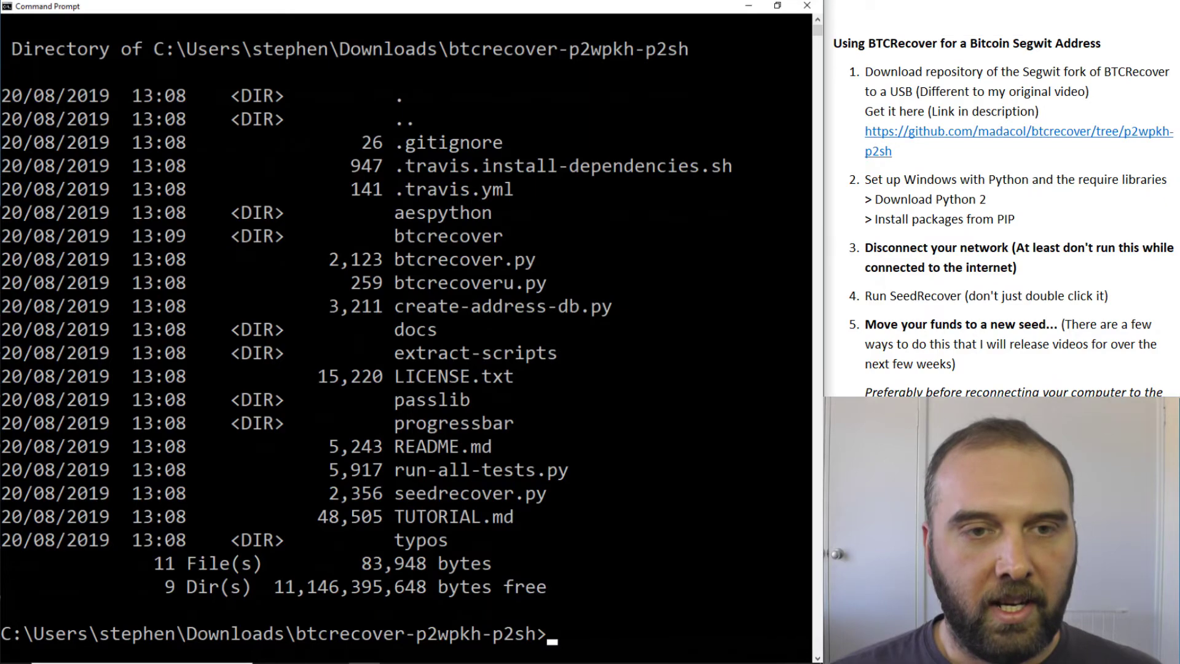
Step: Resize and move the console so it fills the left part of the screen
left_click_drag(421, 8, 624, 21)
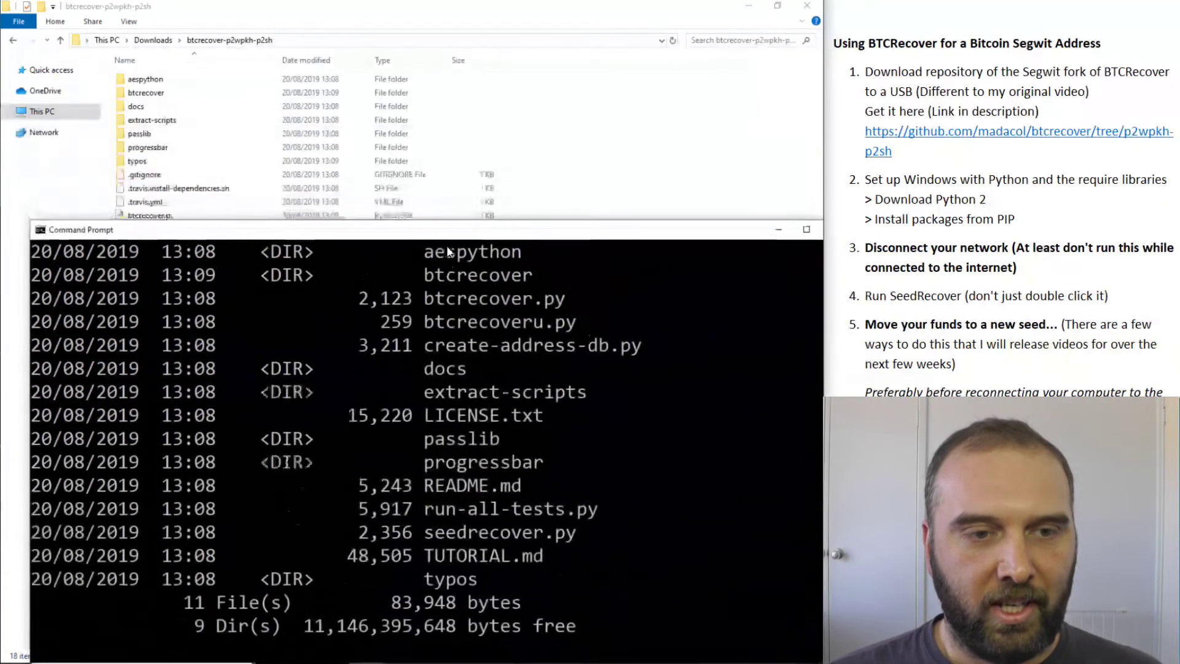
left_click_drag(625, 20, 456, 164)
left_click_drag(464, 78, 415, 4)
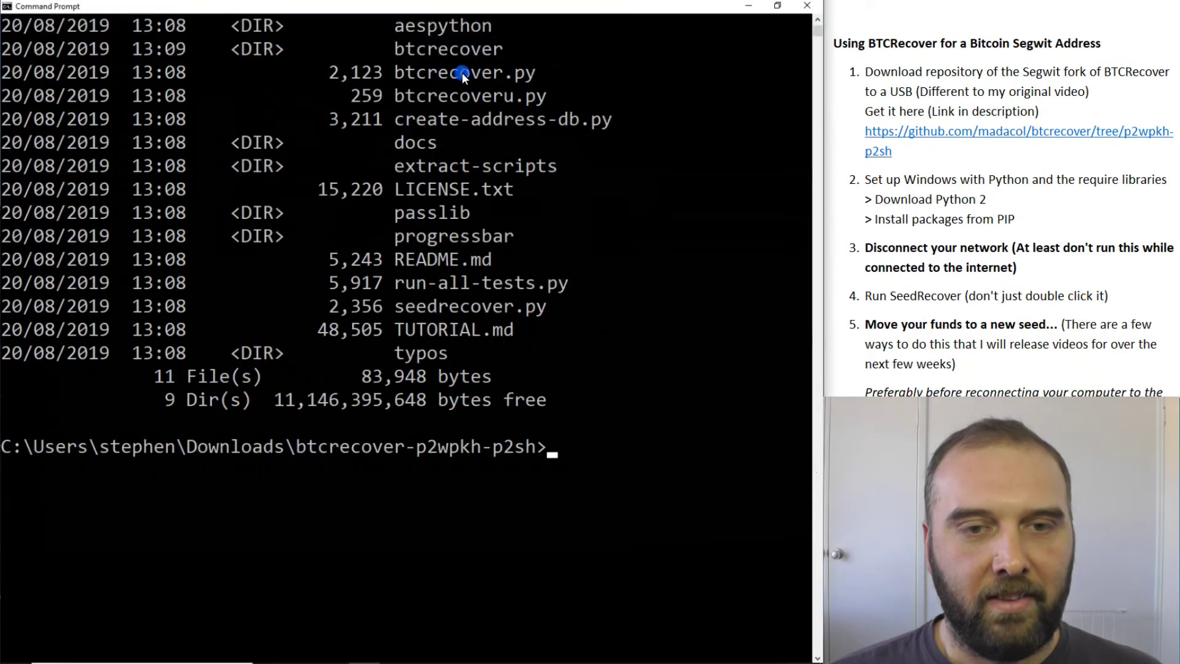
scroll(952, 263, "down", 5)
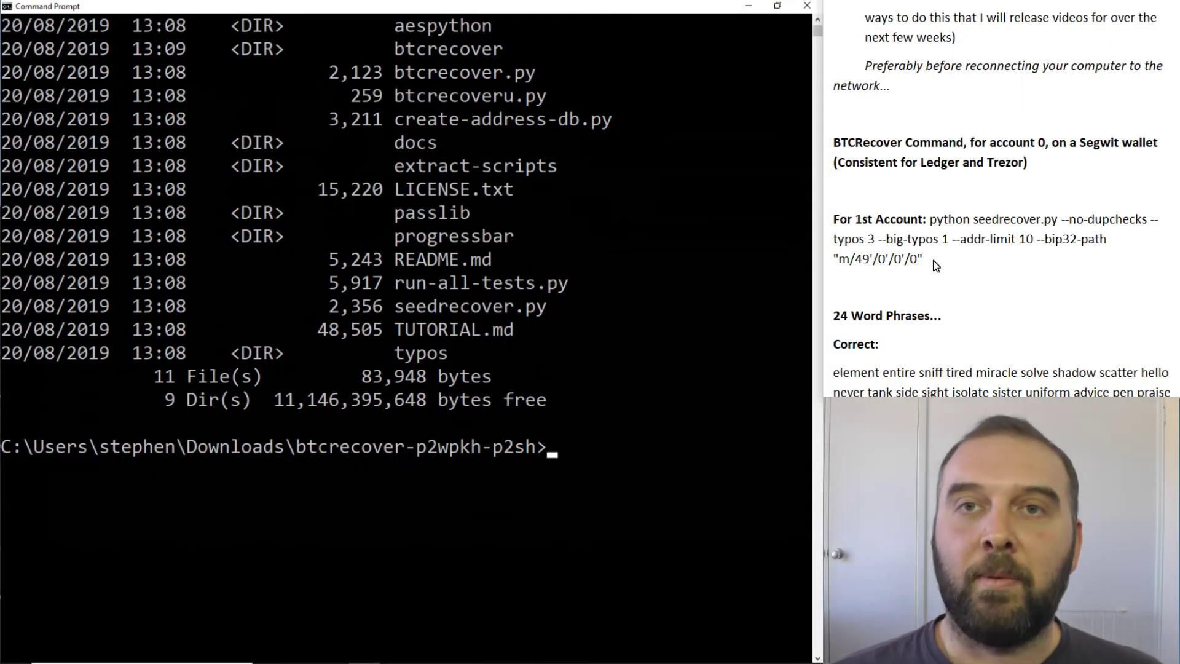
Step: Clear the console and run the copied seedrecover command with the m/49'/0'/0'/0 path
left_click_drag(924, 261, 929, 218)
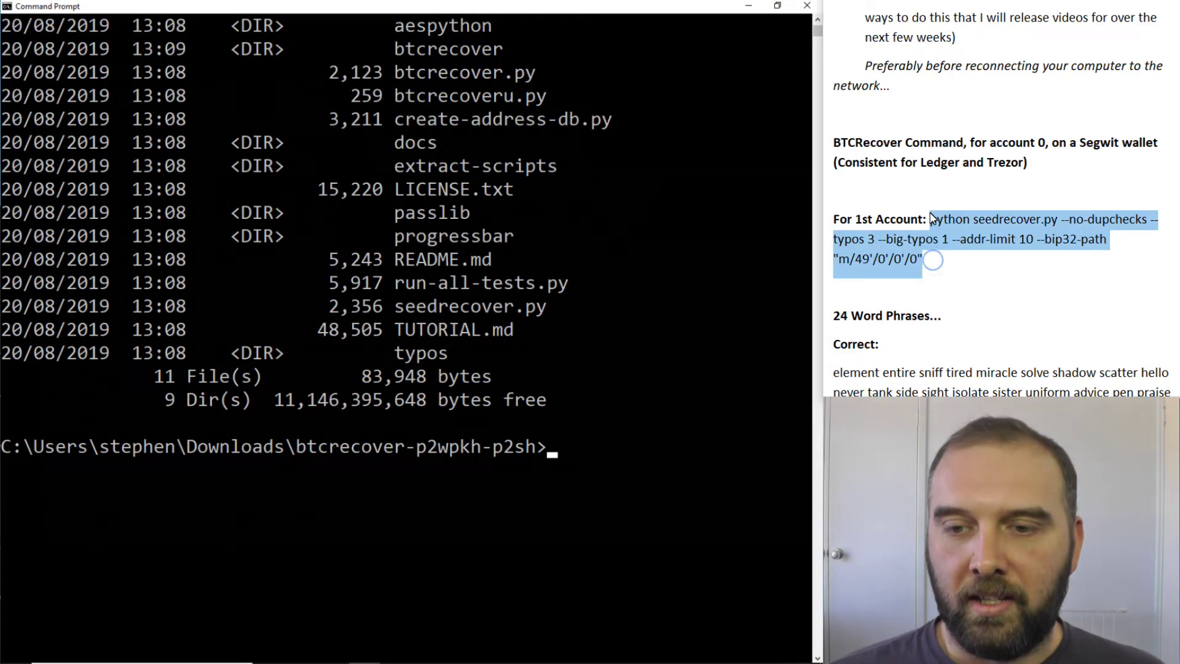
left_click(597, 450)
type("cls")
key("Return")
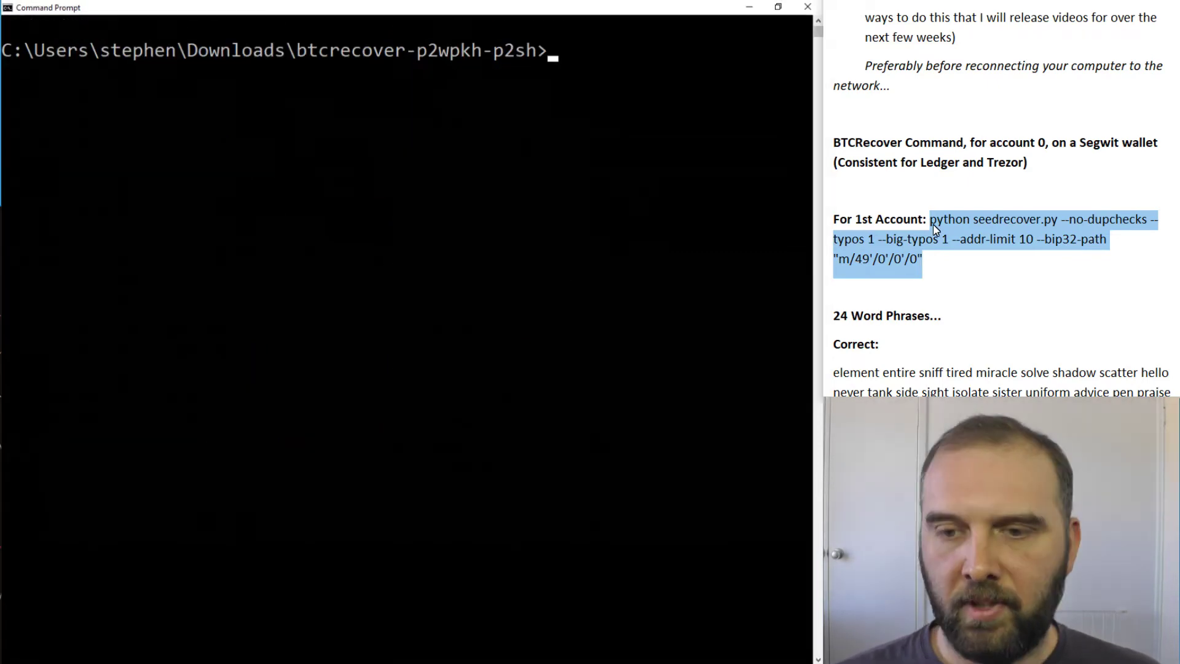
right_click(942, 225)
left_click(970, 246)
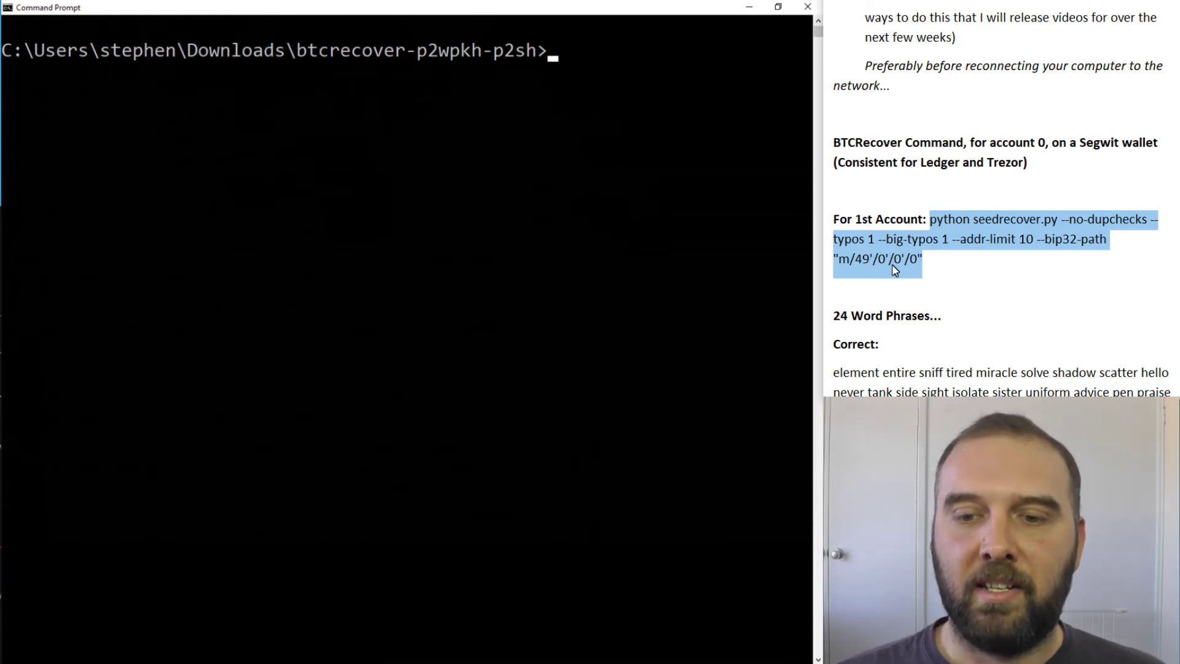
right_click(572, 56)
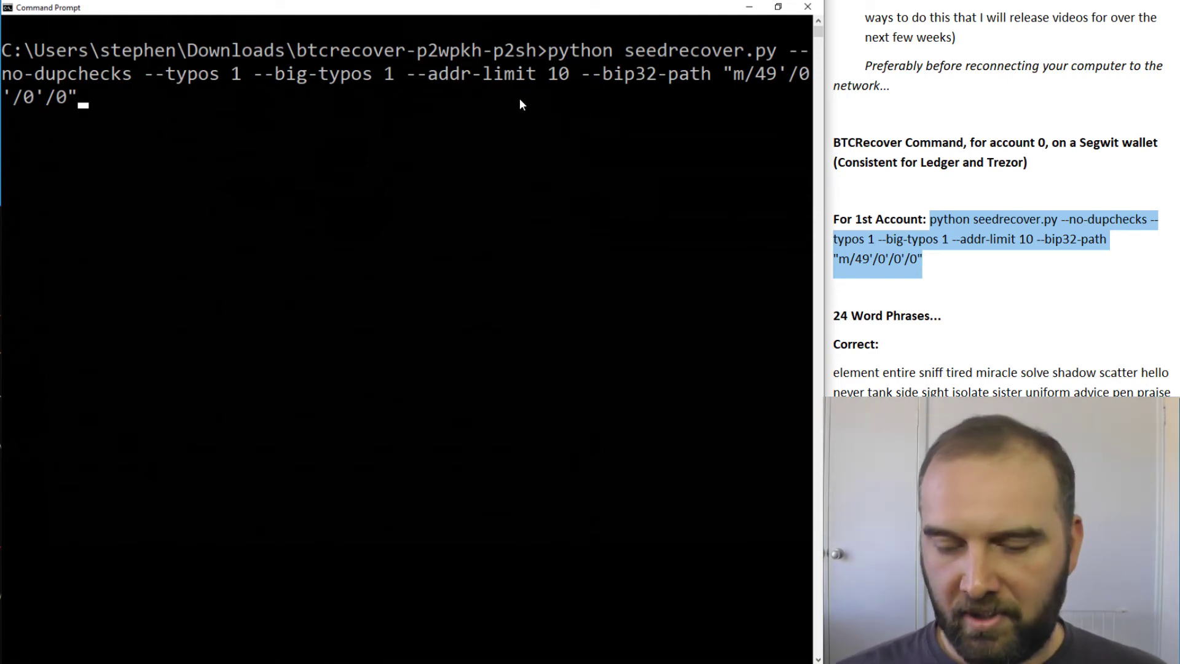
key("Return")
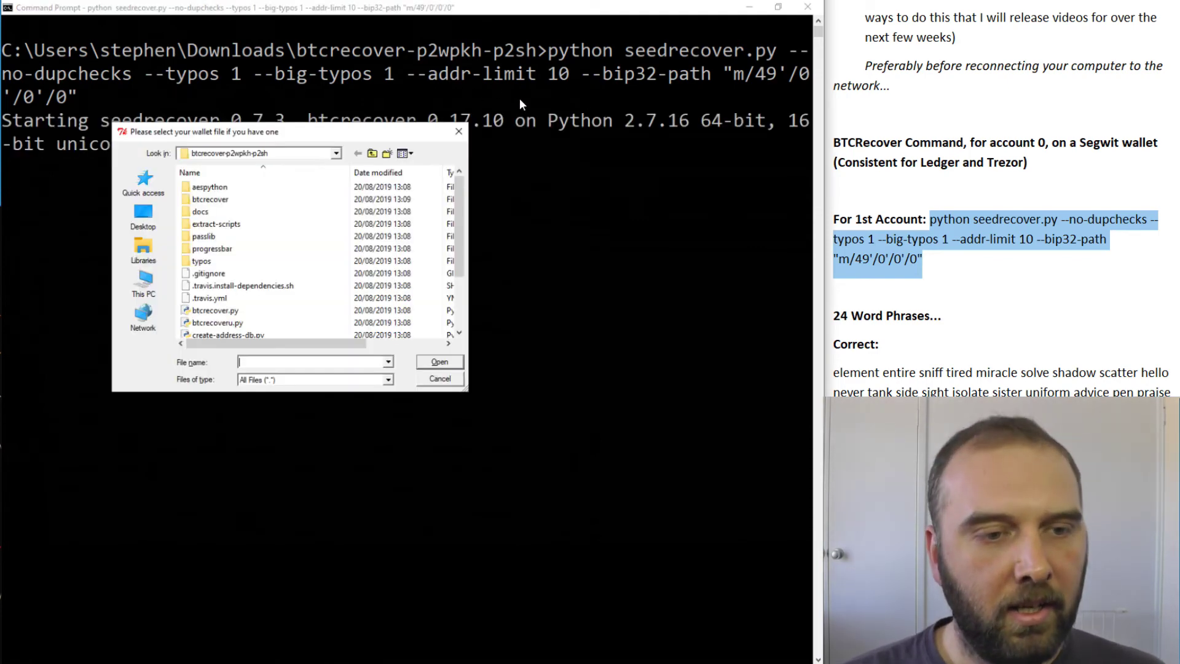
Step: Skip the wallet file, choose Standard BIP39/BIP44, and skip the extended public key
left_click(441, 379)
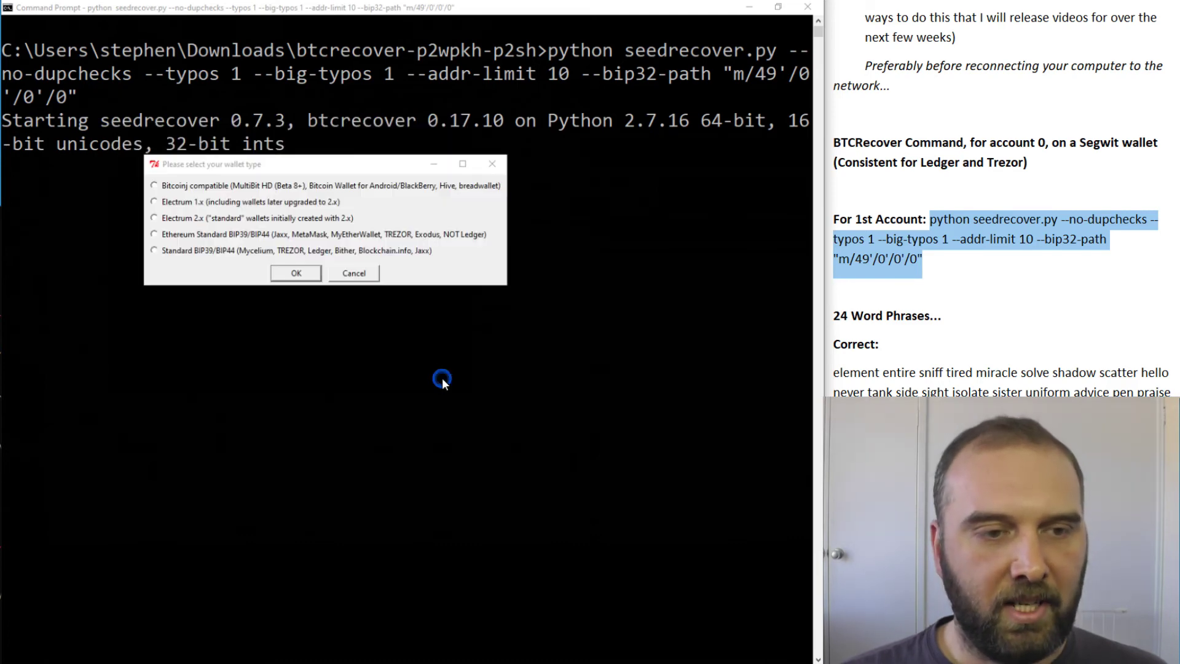
left_click(234, 253)
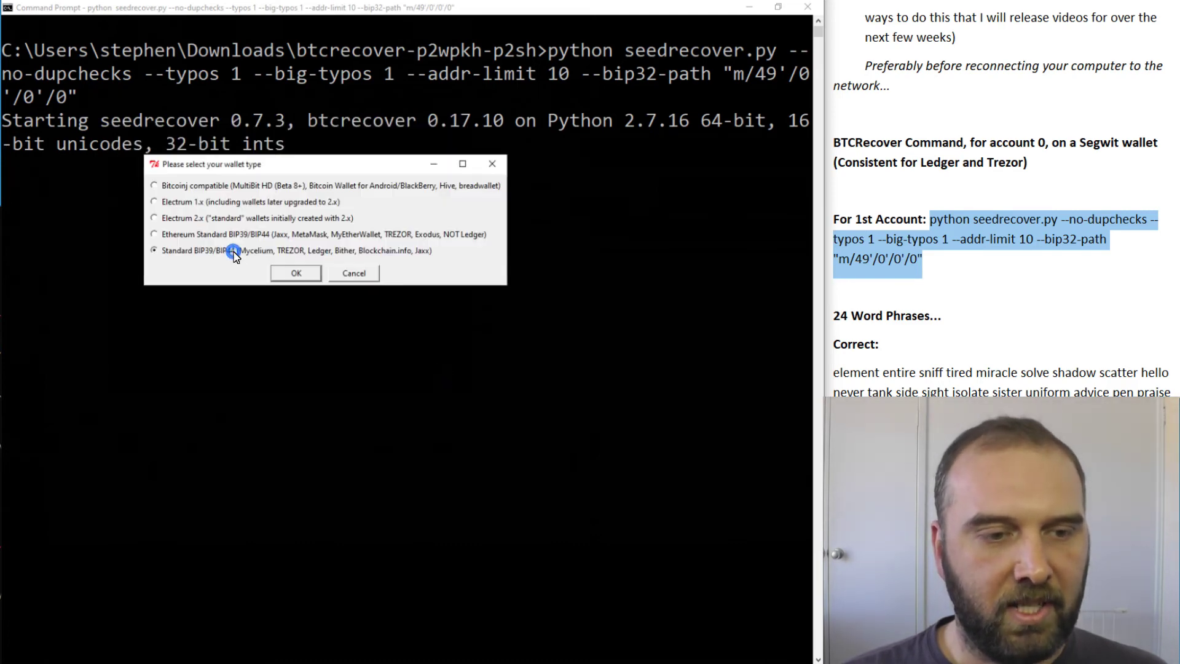
left_click(289, 273)
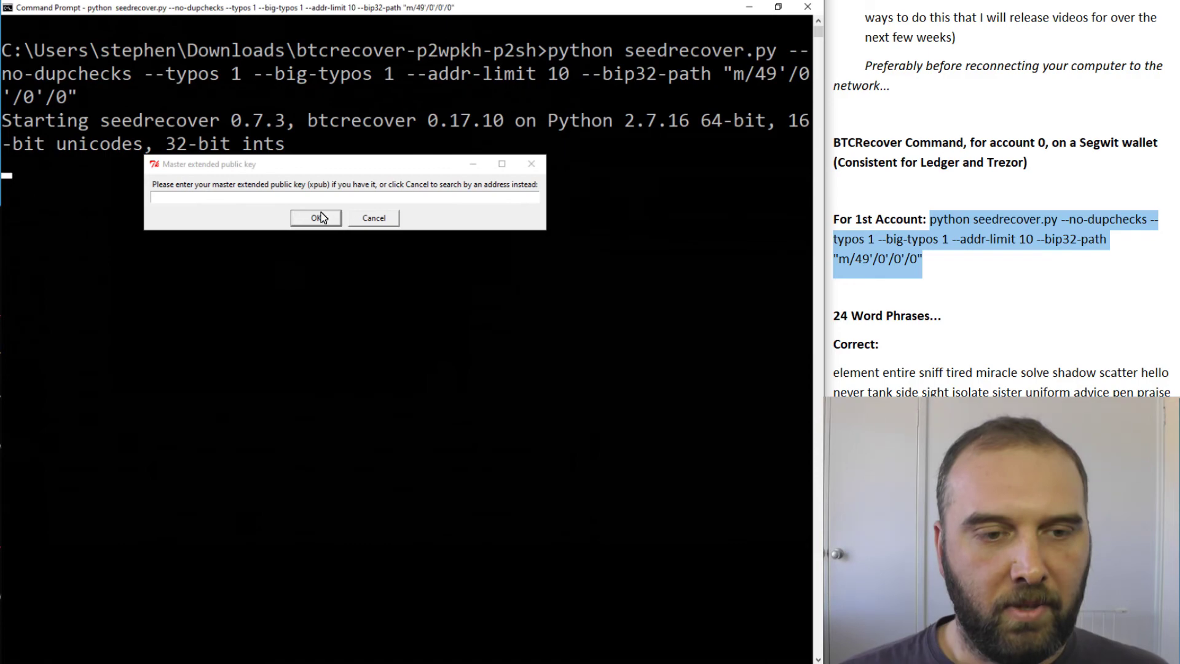
left_click(373, 219)
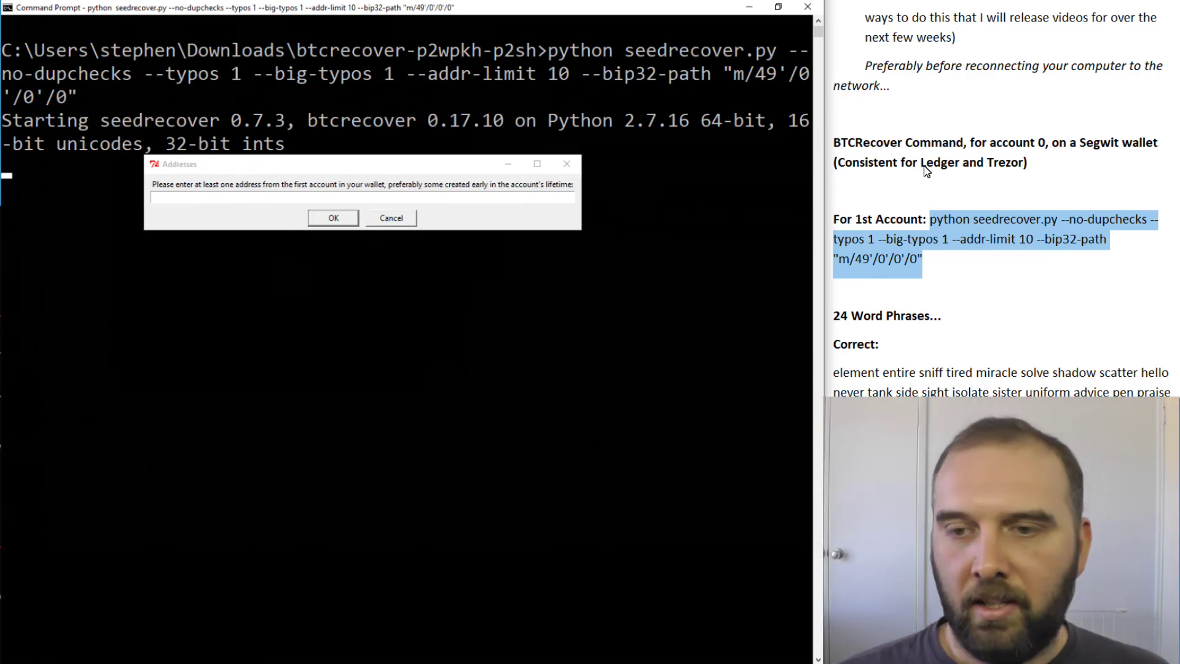
scroll(968, 212, "up", 3)
scroll(968, 207, "up", 5)
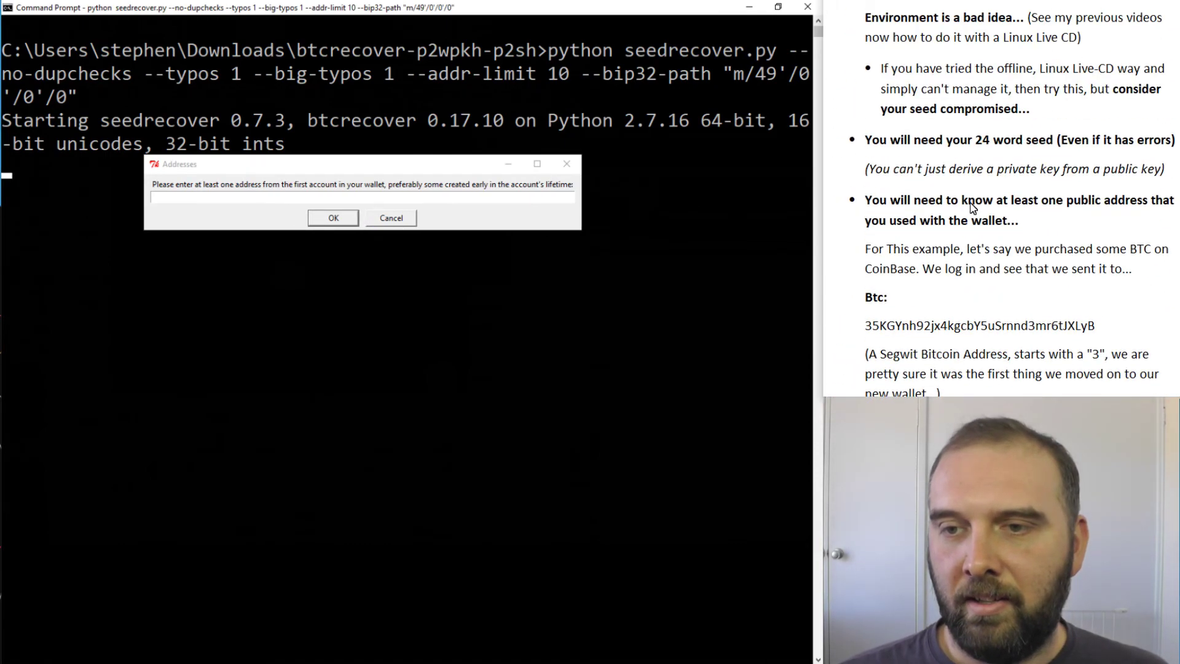
scroll(982, 175, "up", 1)
scroll(986, 174, "down", 3)
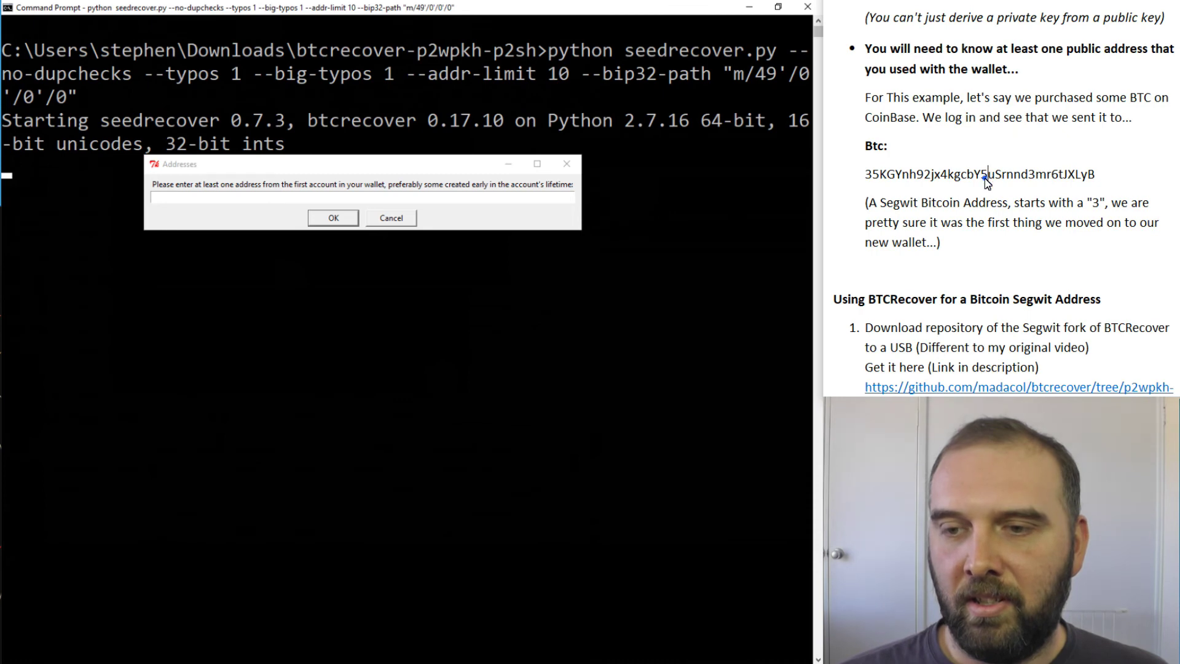
Step: Enter the segwit Btc address copied from the notes
double_click(987, 174)
key("ctrl+c")
left_click(291, 197)
key("ctrl+v")
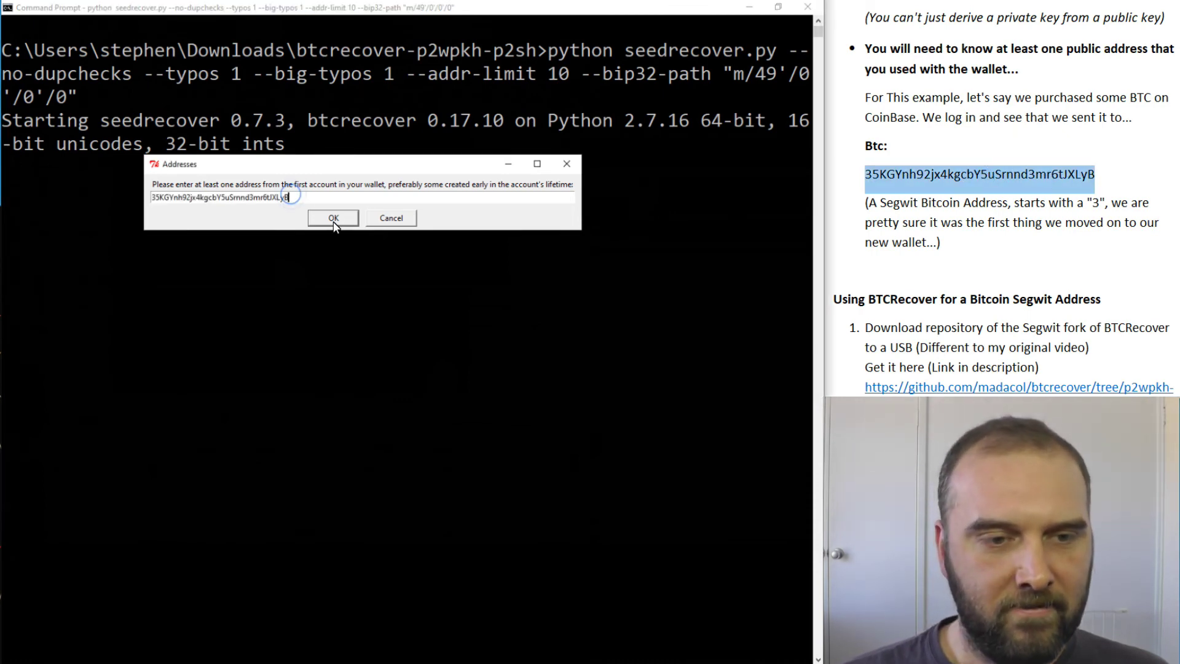
left_click(334, 218)
scroll(1011, 227, "down", 1)
scroll(1011, 228, "down", 5)
scroll(1010, 228, "down", 3)
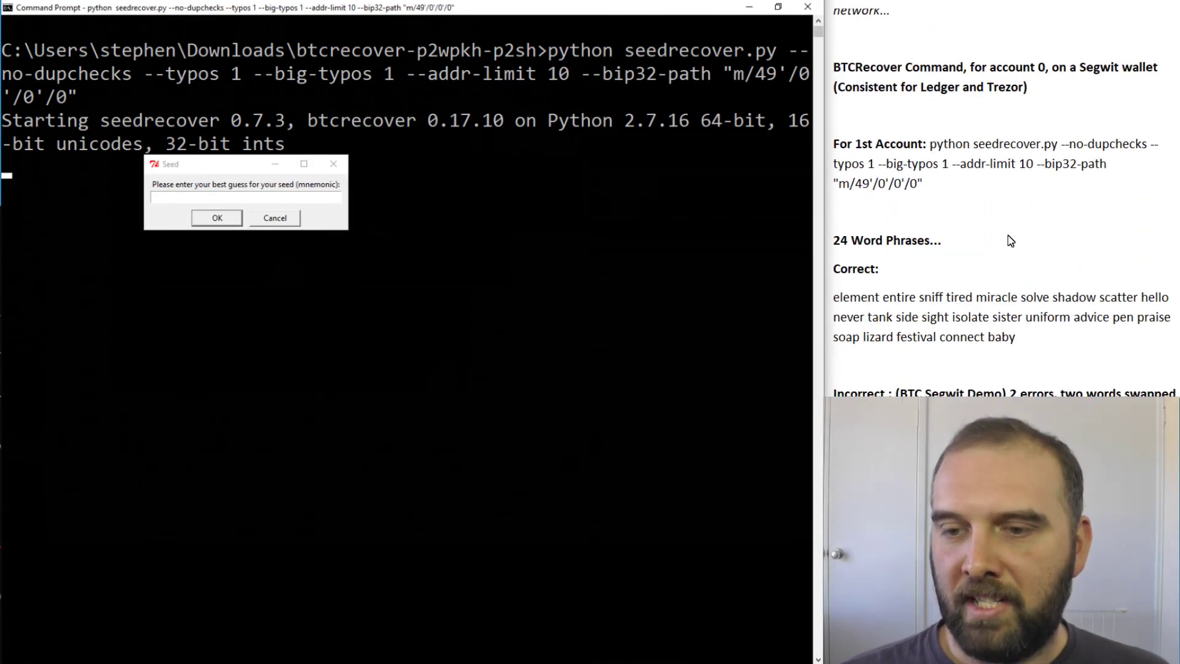
scroll(1012, 227, "down", 1)
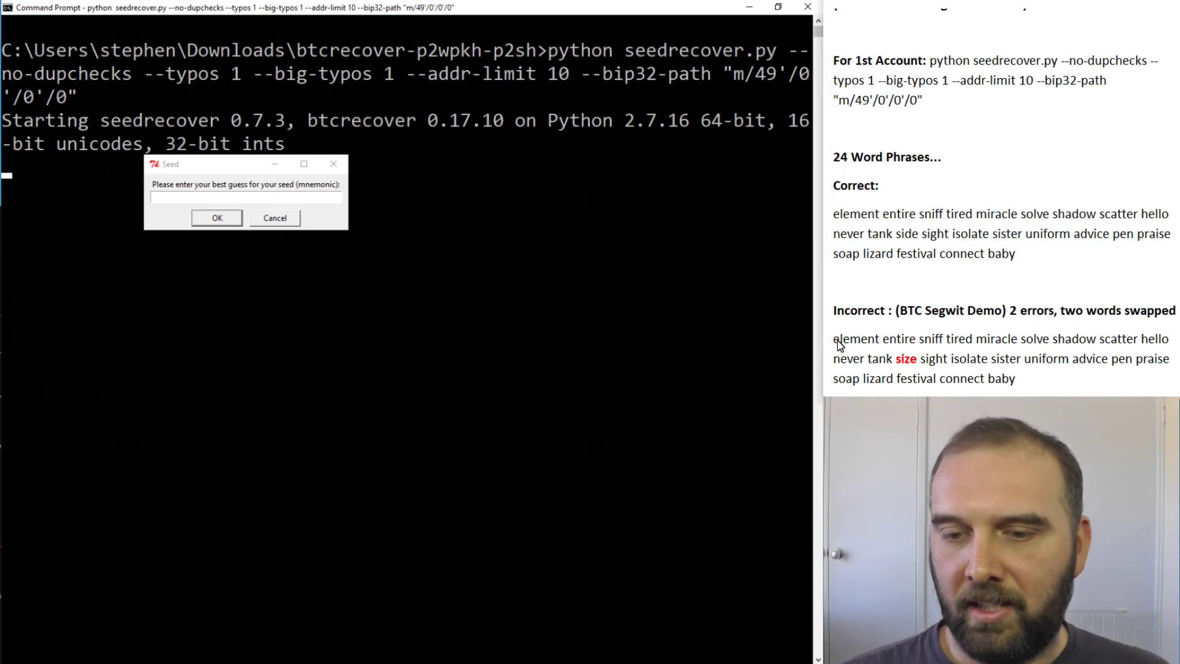
Step: Submit the mistyped 24-word phrase from the notes as the seed guess
left_click_drag(834, 338, 1029, 383)
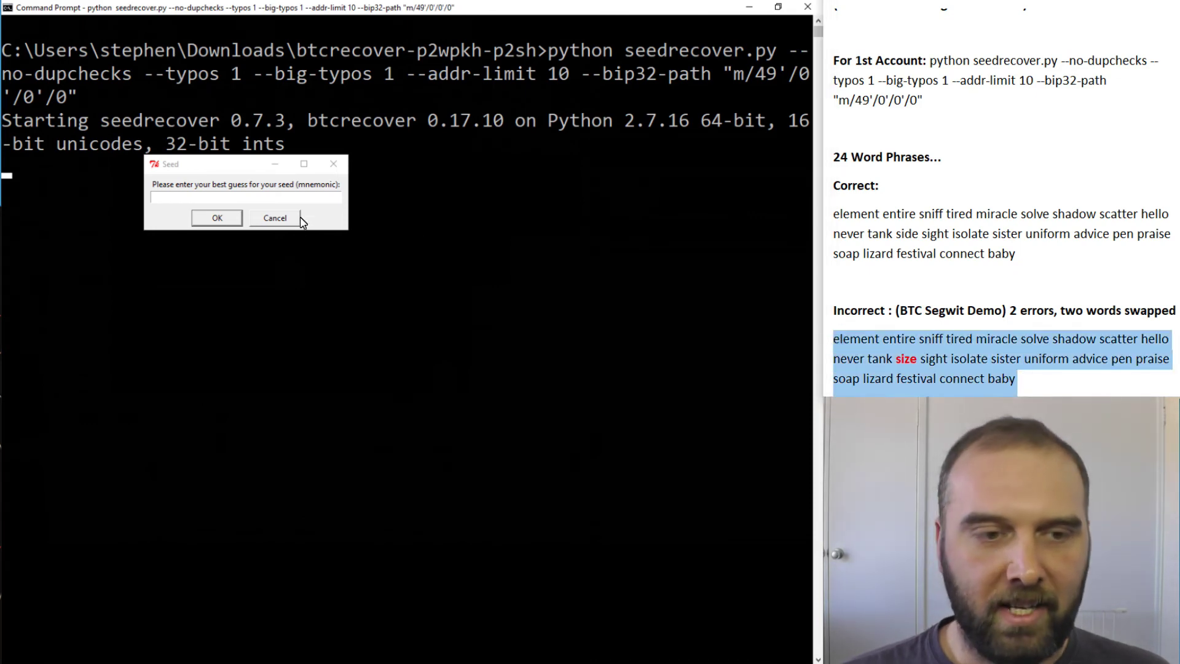
left_click(276, 197)
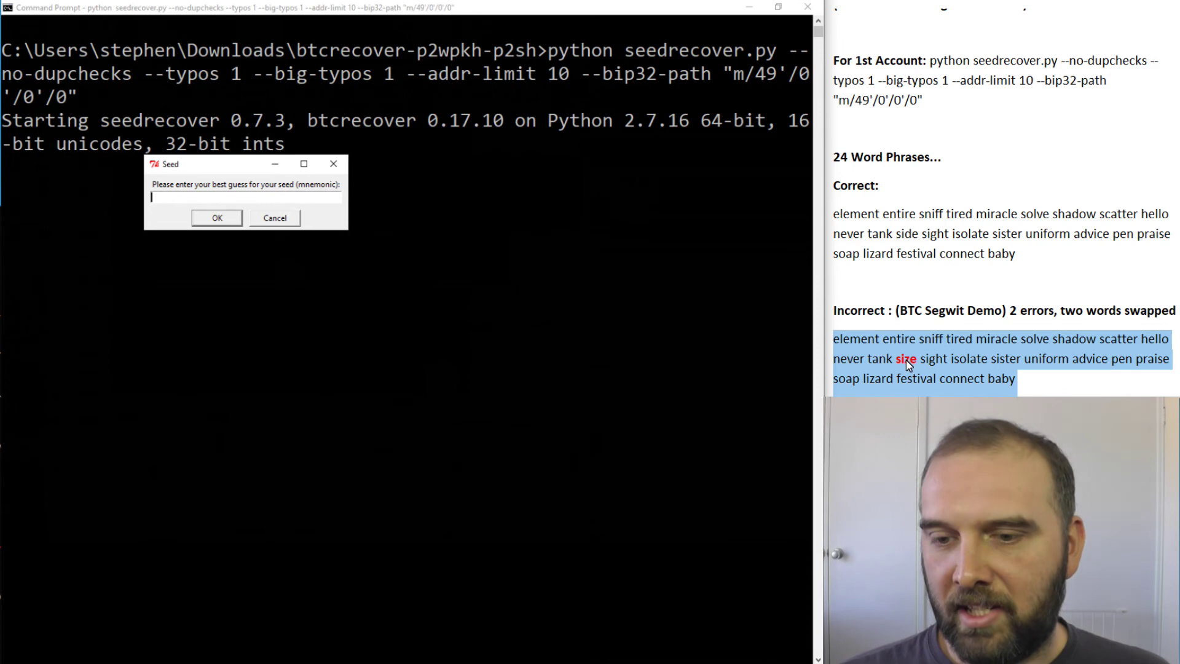
double_click(907, 233)
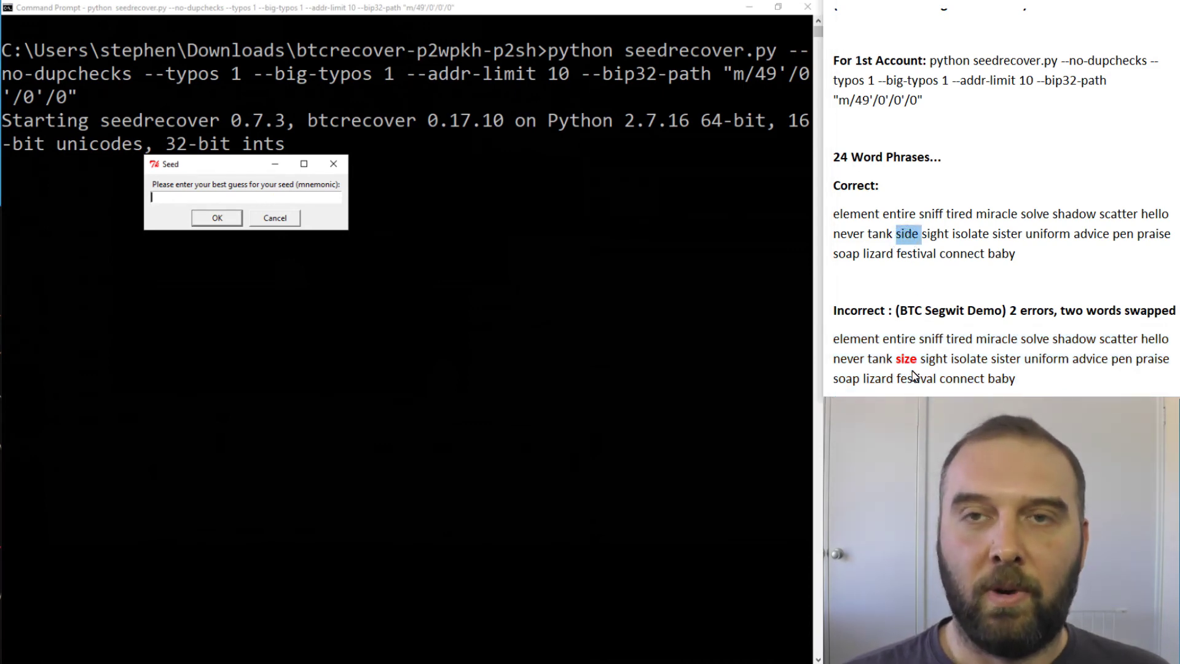
key("ctrl+v")
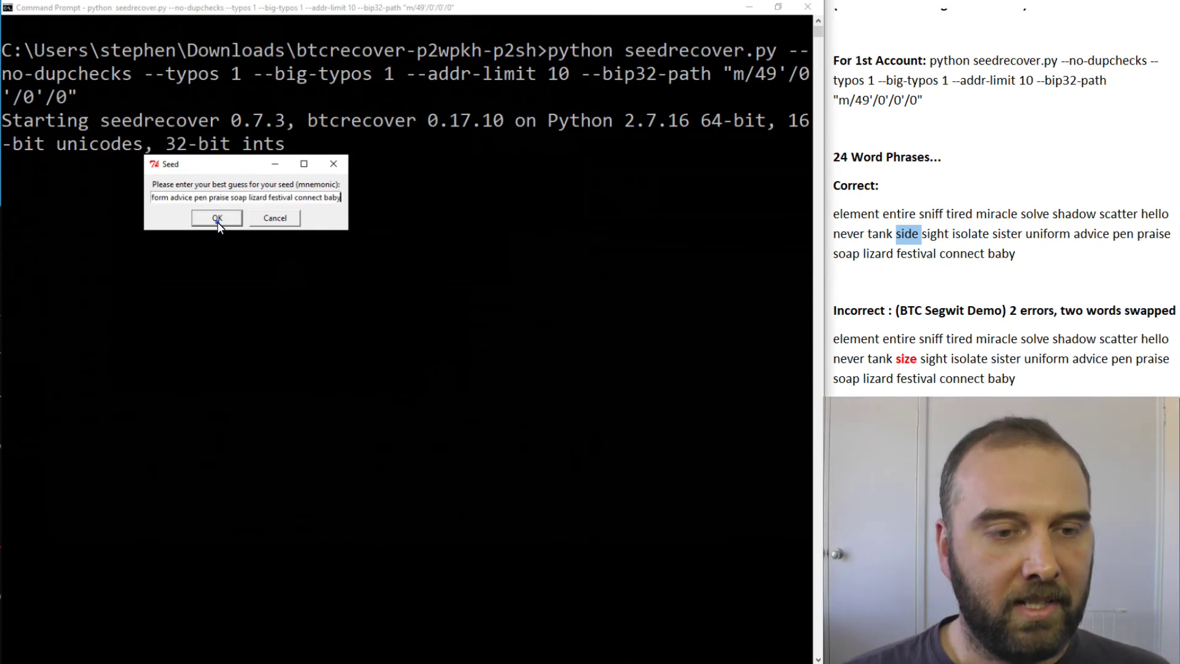
left_click(218, 217)
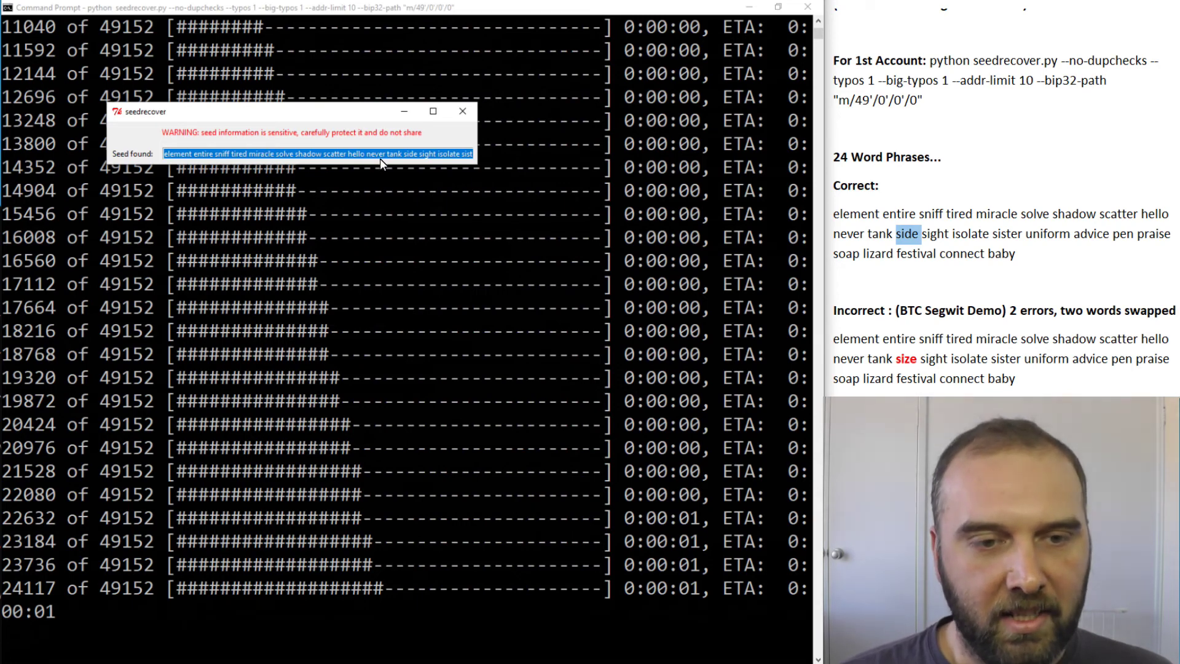
Step: Highlight the recovered word 'side' in the found seed
double_click(410, 153)
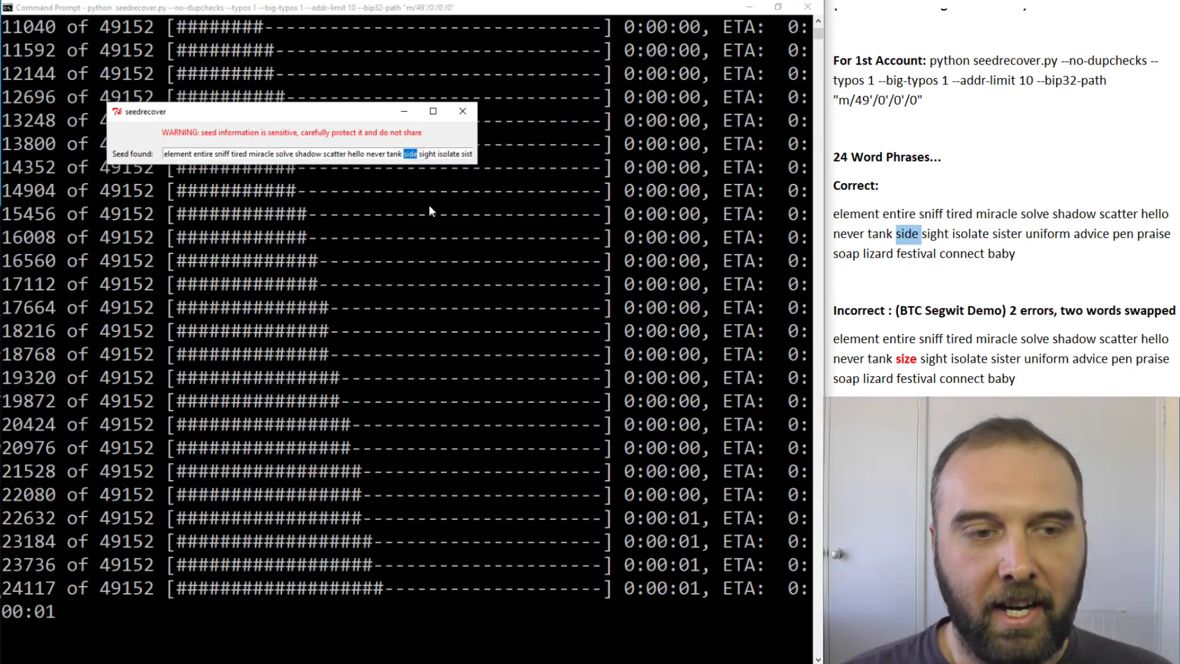
scroll(1107, 219, "up", 5)
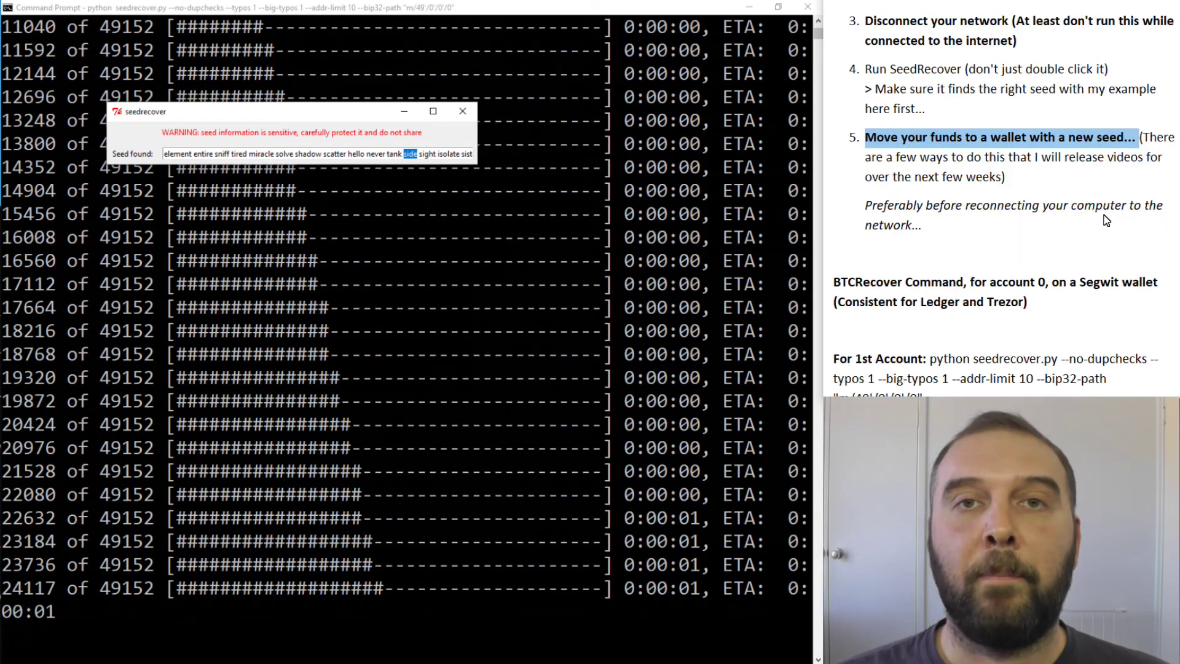